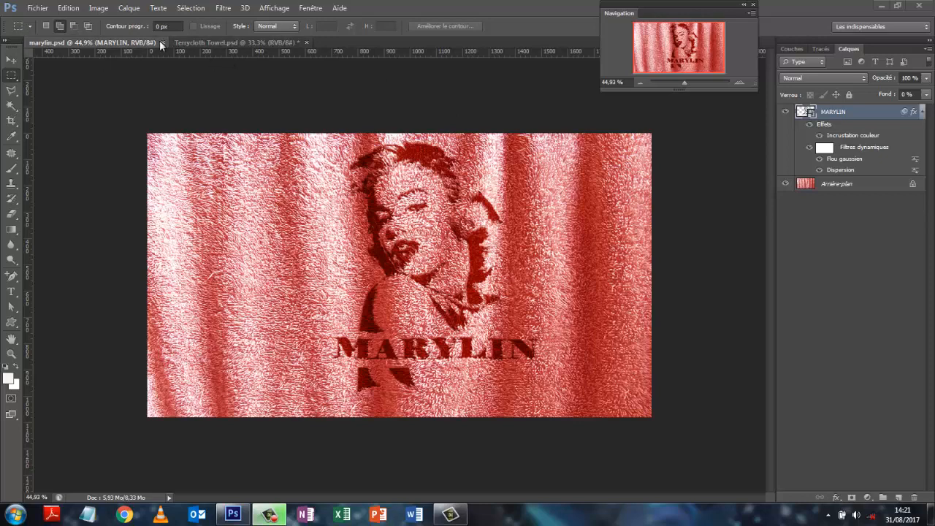
Close marylin.psd and convert the background layer of Terrycloth Towel.psd into a smart object.
{"action": "left_click", "coordinate": [162, 44]}
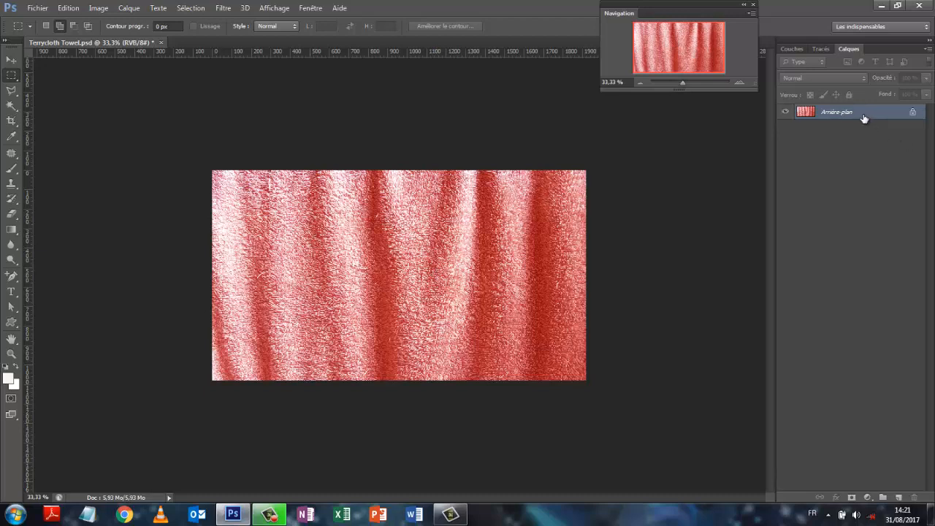
{"action": "left_click", "coordinate": [928, 50]}
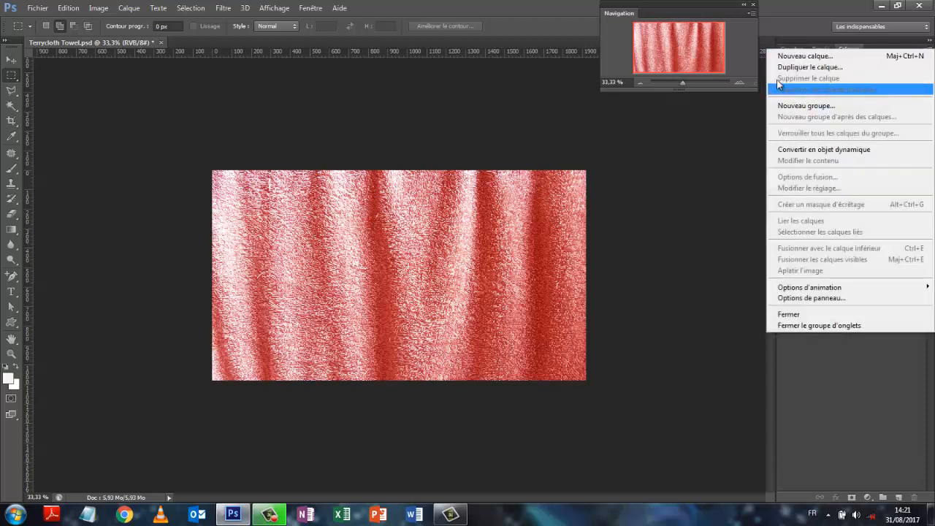
{"action": "left_click", "coordinate": [808, 149]}
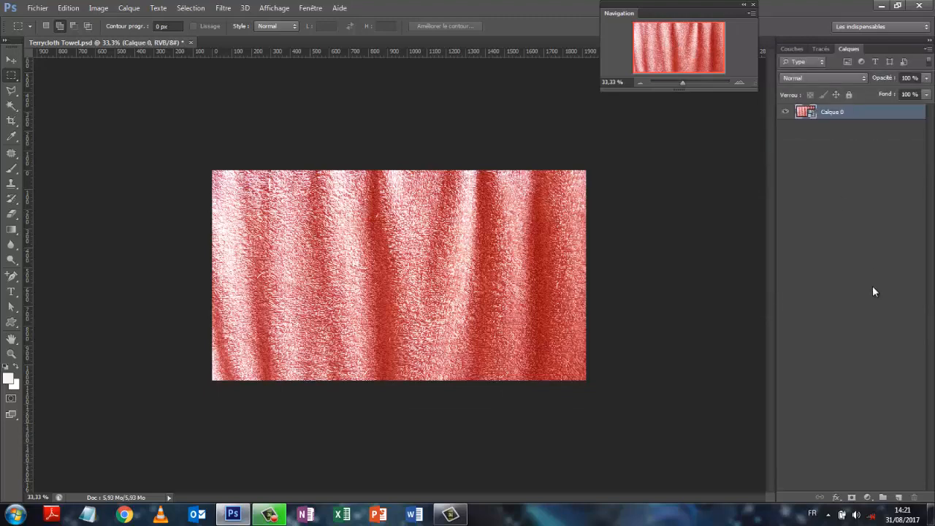
Apply a Gaussian Blur smart filter with a radius of 1 pixel to the towel layer.
{"action": "left_click", "coordinate": [223, 10]}
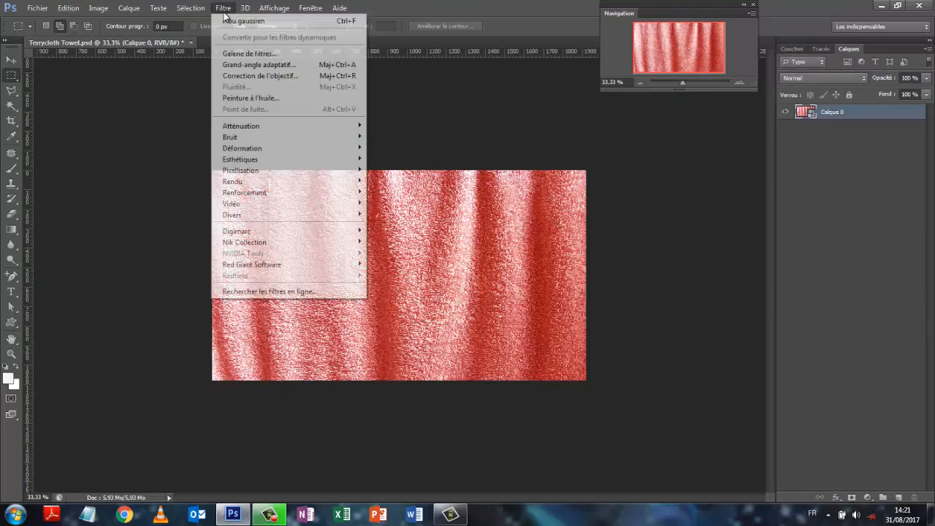
{"action": "mouse_move", "coordinate": [302, 129]}
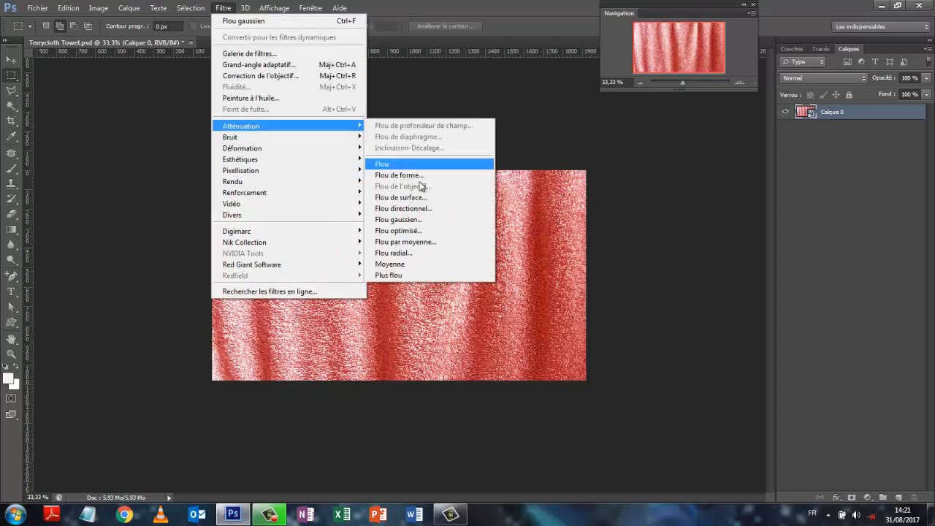
{"action": "left_click", "coordinate": [406, 219]}
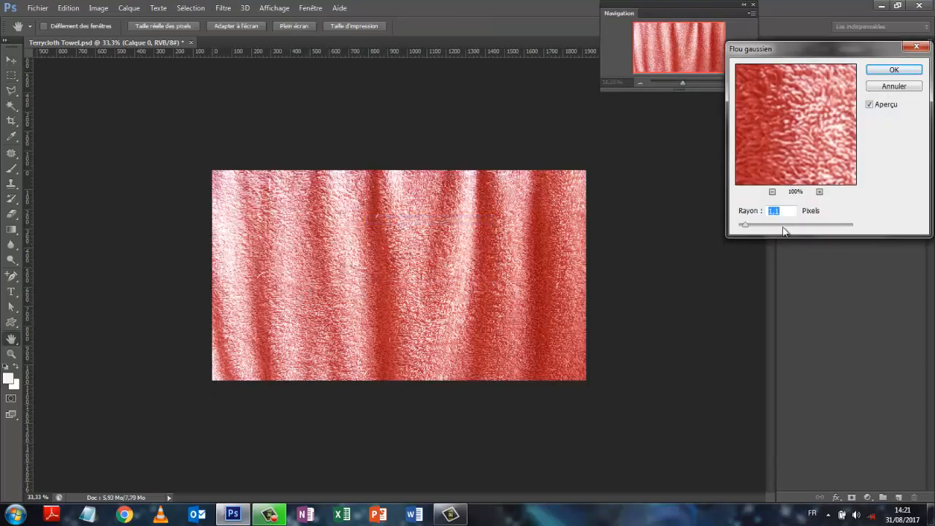
{"action": "type", "text": "1"}
{"action": "left_click", "coordinate": [898, 73]}
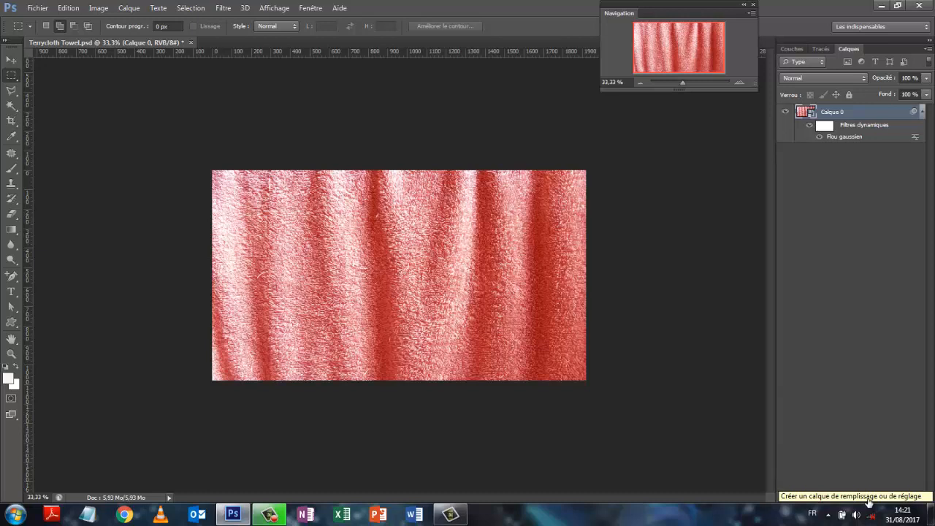
Add a Black & White adjustment layer with default settings above the towel layer.
{"action": "left_click", "coordinate": [868, 501]}
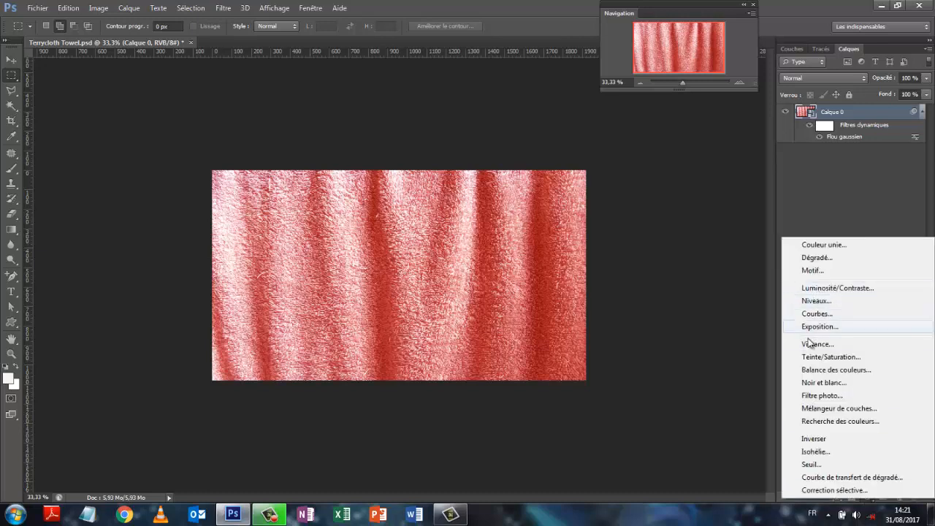
{"action": "left_click", "coordinate": [819, 386]}
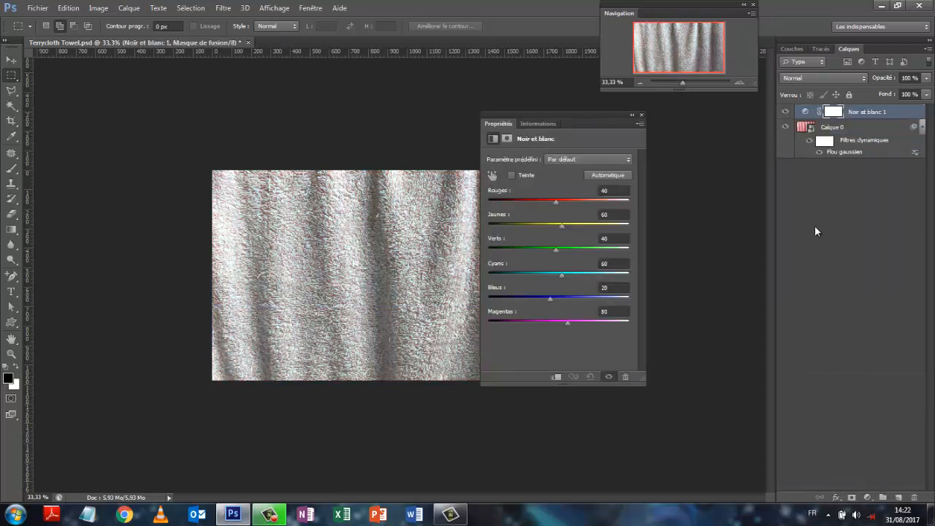
{"action": "left_click", "coordinate": [640, 116]}
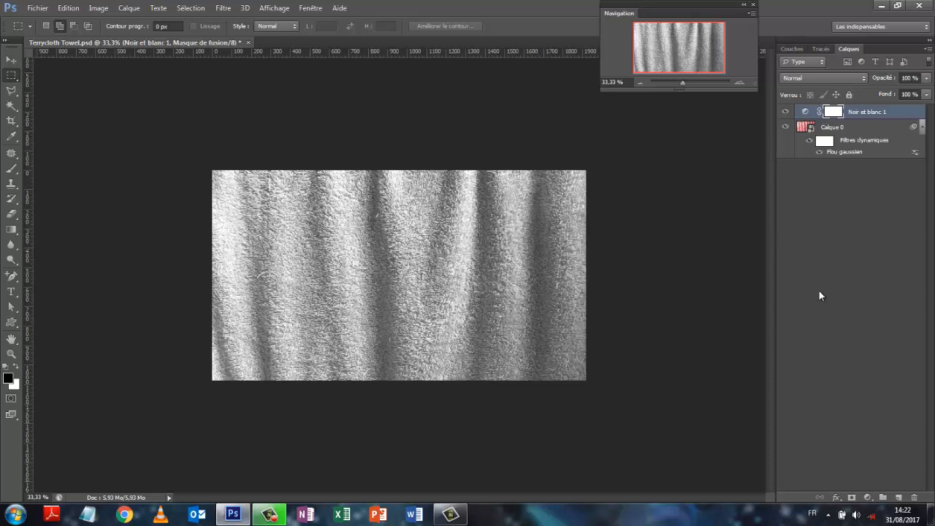
Add a Levels adjustment layer with the shadow input at 49, midtones at 0.95 and highlights at 246.
{"action": "left_click", "coordinate": [869, 498]}
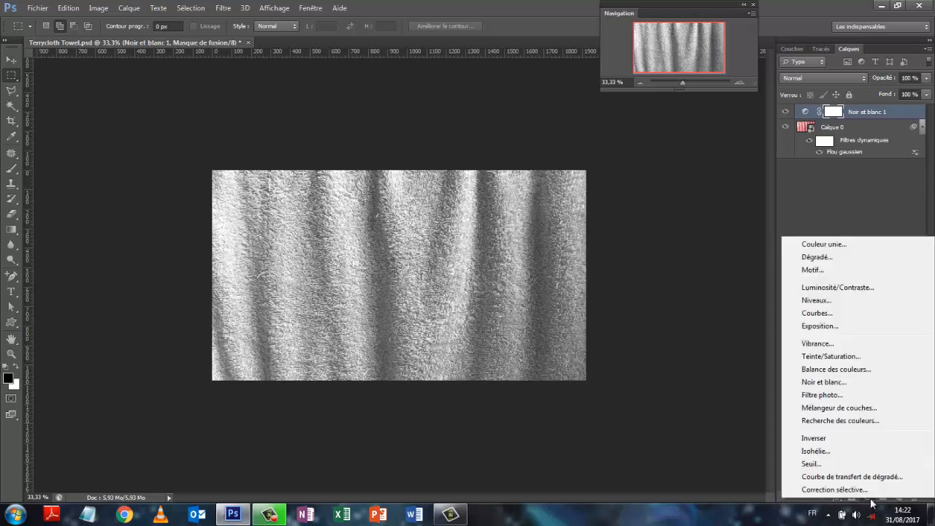
{"action": "left_click", "coordinate": [817, 300]}
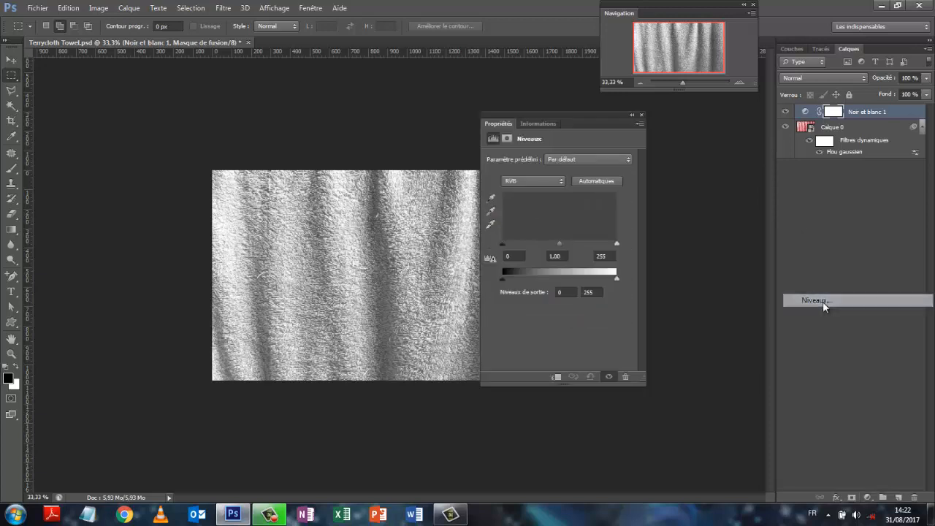
{"action": "left_click_drag", "start_coordinate": [576, 112], "coordinate": [686, 104]}
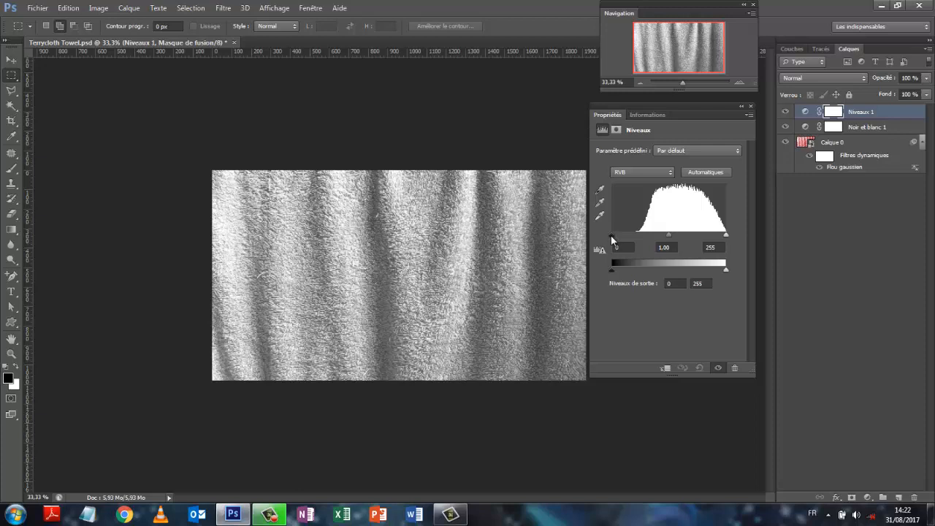
{"action": "left_click_drag", "start_coordinate": [612, 239], "coordinate": [636, 242]}
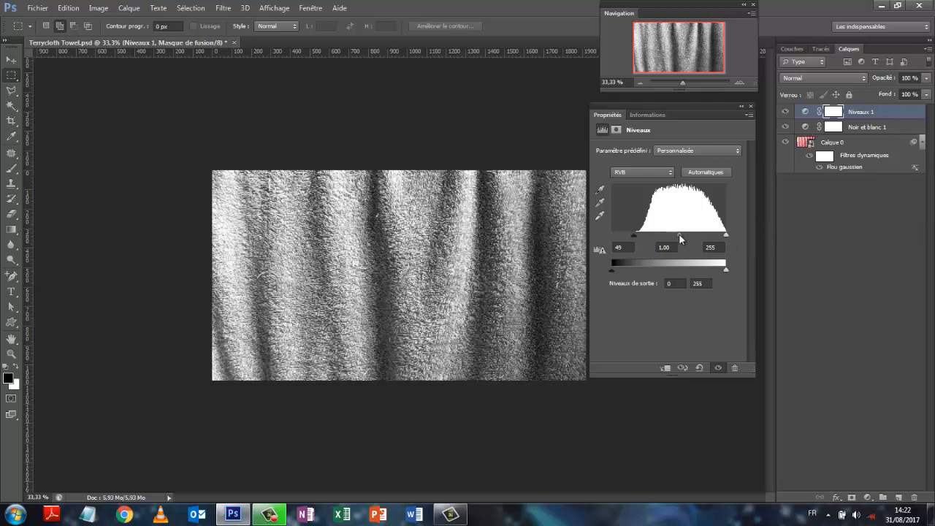
{"action": "left_click_drag", "start_coordinate": [679, 234], "coordinate": [685, 234]}
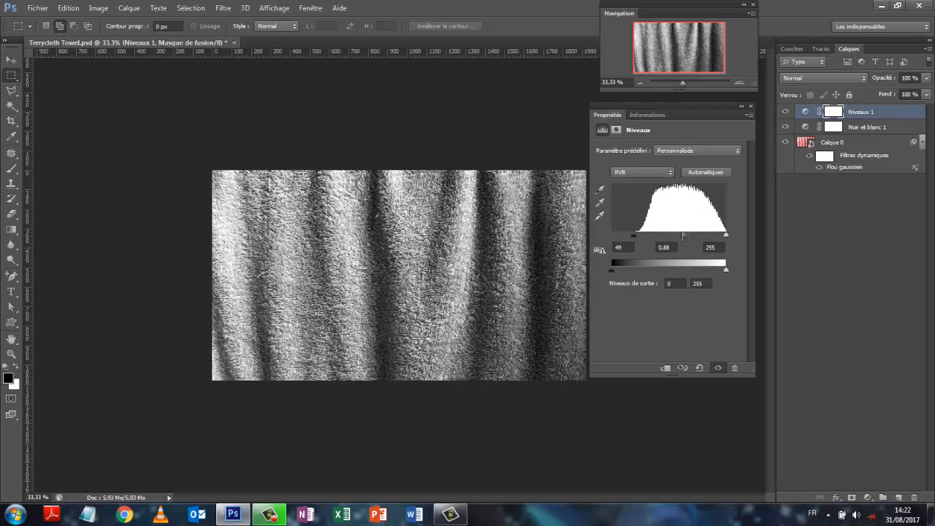
{"action": "left_click", "coordinate": [665, 247]}
{"action": "type", "text": "0,95"}
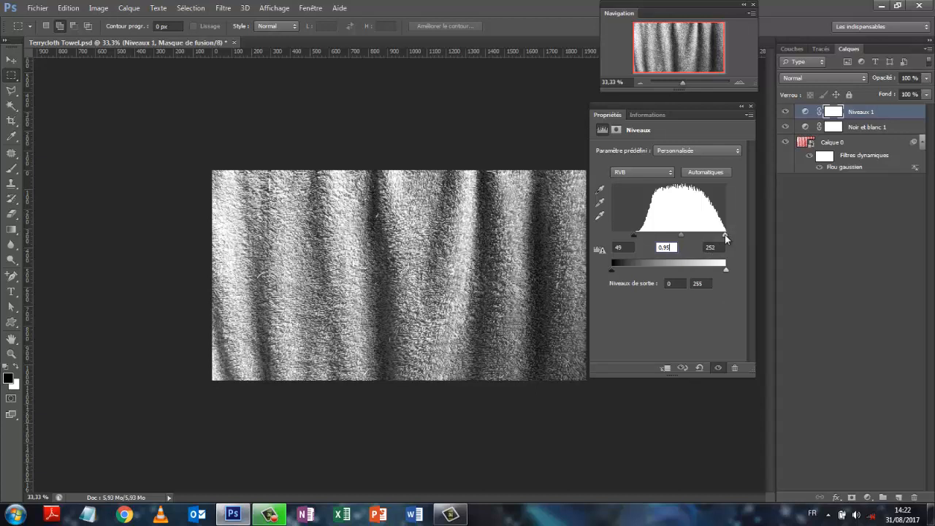
{"action": "left_click_drag", "start_coordinate": [725, 238], "coordinate": [722, 238]}
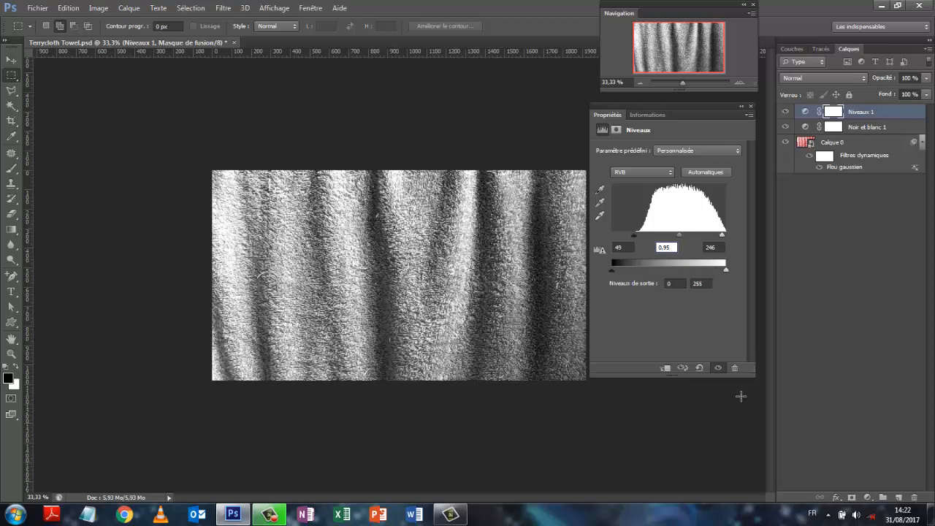
{"action": "left_click", "coordinate": [750, 106]}
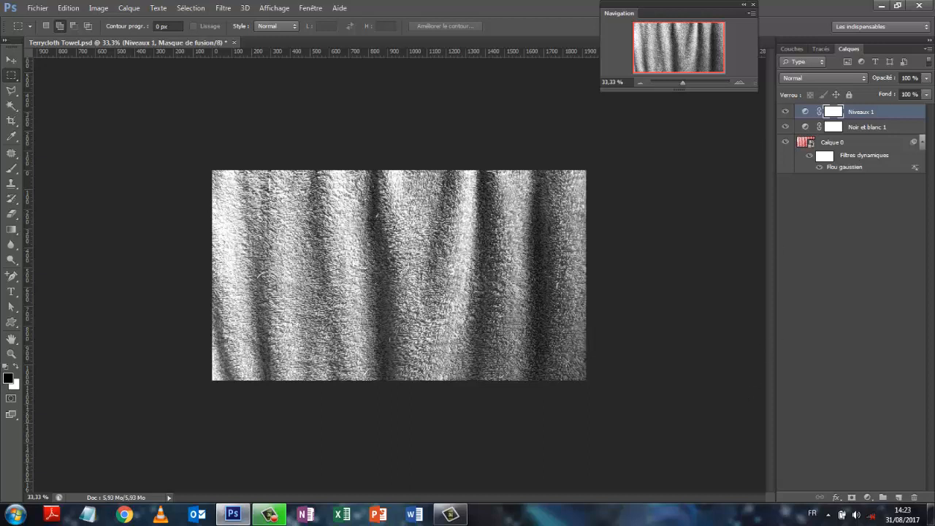
Combine the Levels, Black & White and towel layers into a single smart object.
{"action": "left_click", "coordinate": [860, 167], "text": "shift"}
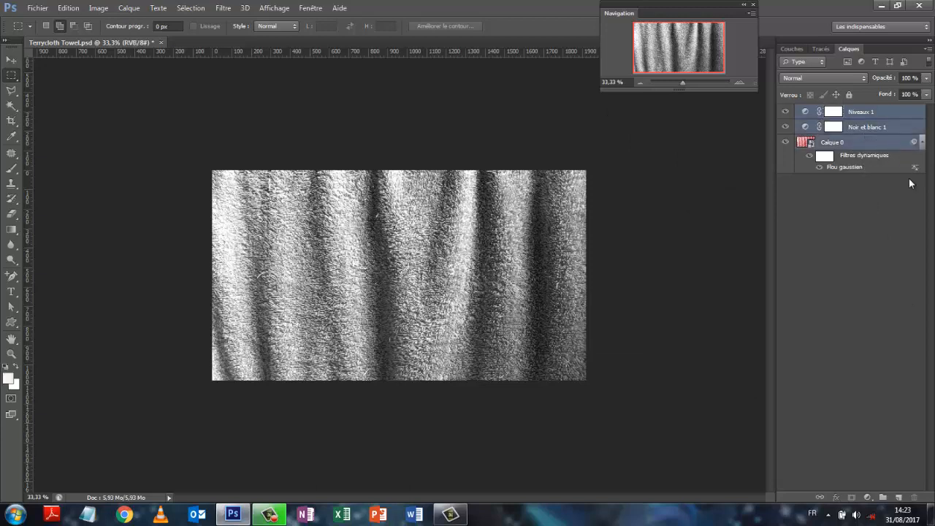
{"action": "left_click", "coordinate": [926, 50]}
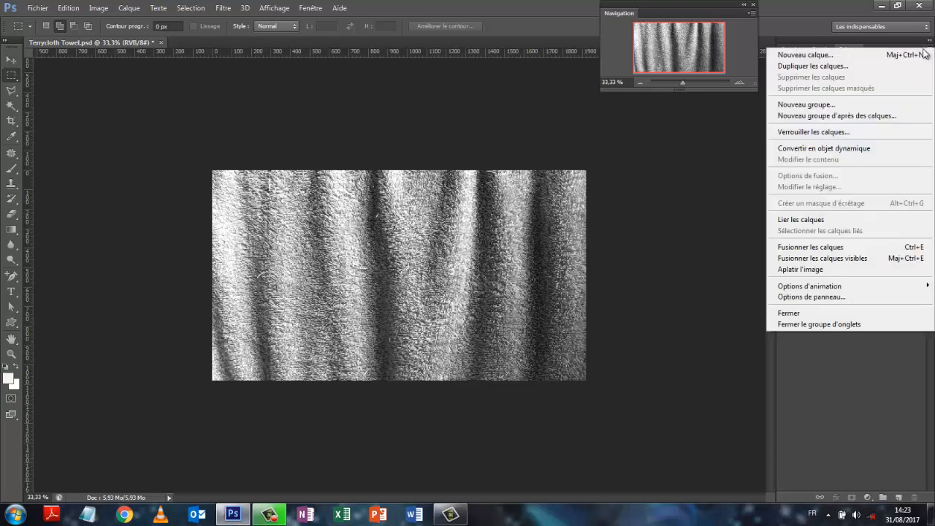
{"action": "left_click", "coordinate": [801, 149]}
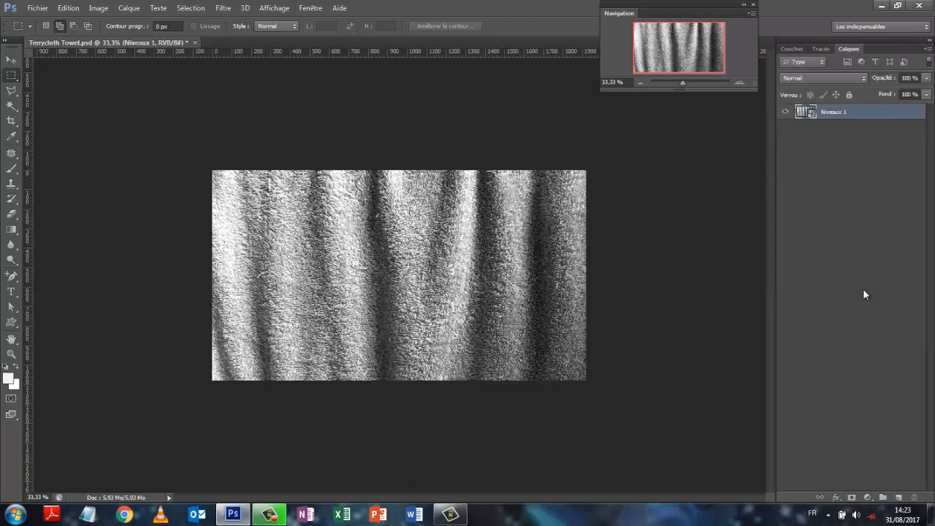
Duplicate the Niveaux 1 smart object into a new document named dispersion.
{"action": "left_click", "coordinate": [47, 12]}
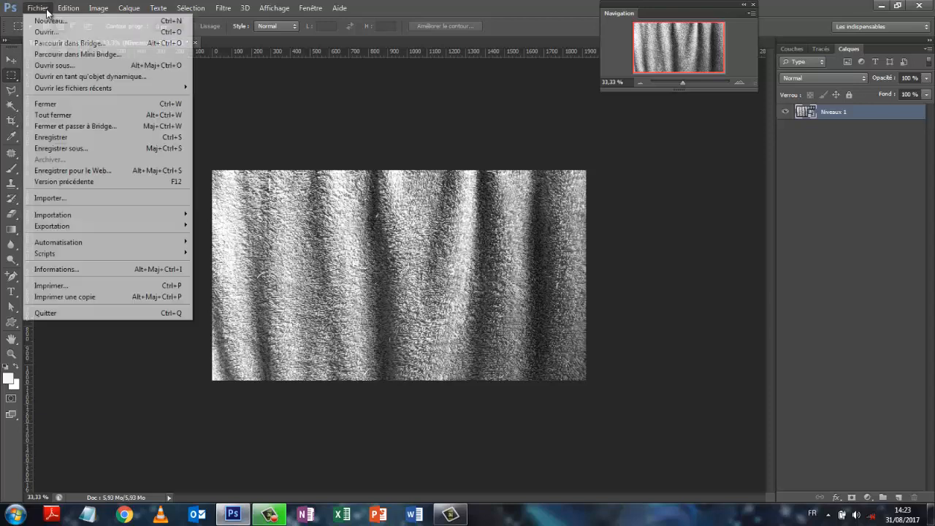
{"action": "left_click", "coordinate": [79, 150]}
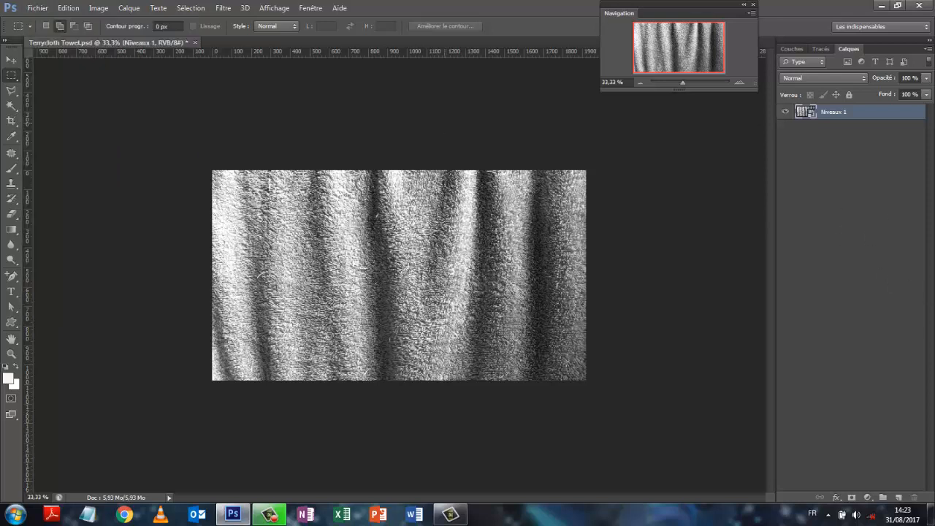
{"action": "right_click", "coordinate": [835, 115]}
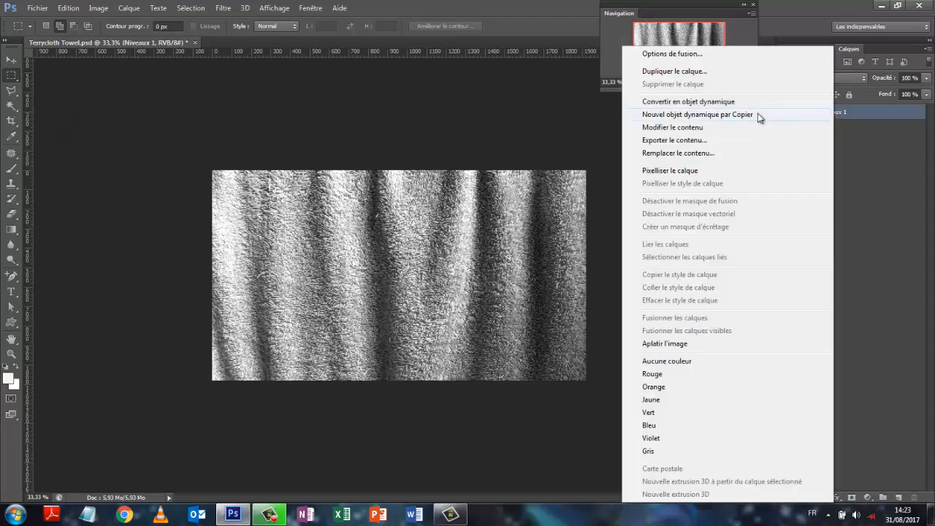
{"action": "left_click", "coordinate": [668, 71]}
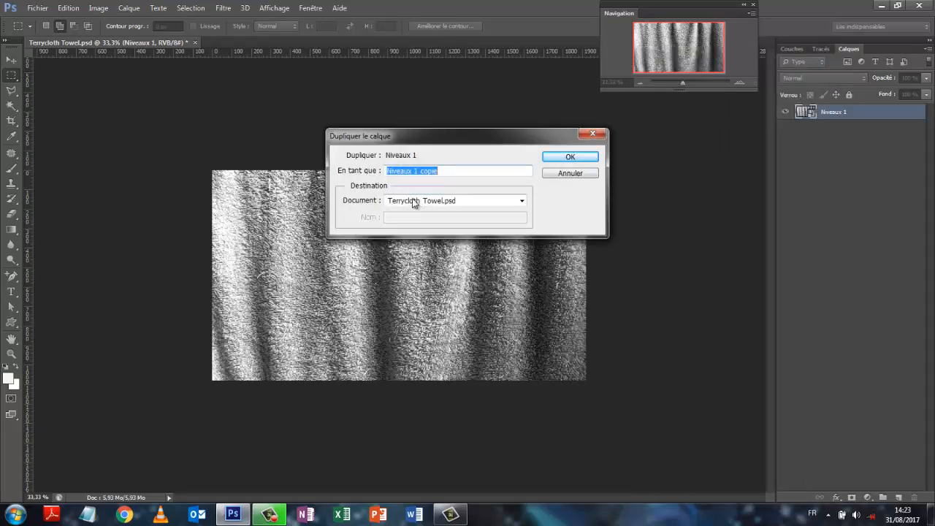
{"action": "left_click", "coordinate": [522, 201]}
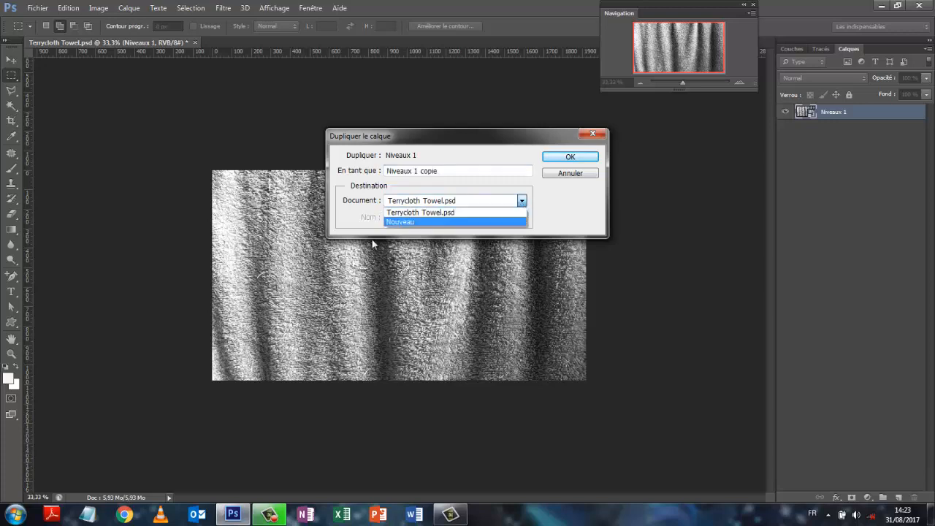
{"action": "left_click", "coordinate": [395, 222]}
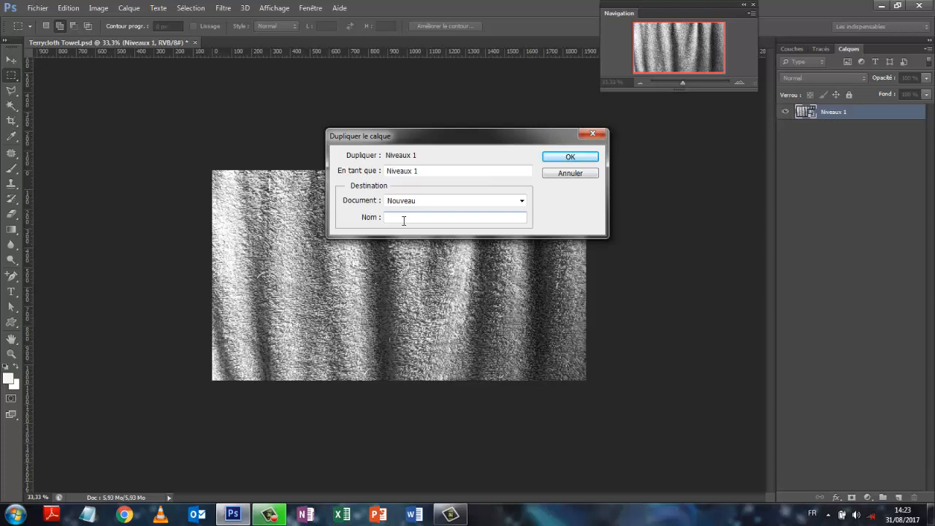
{"action": "type", "text": "dispersion"}
{"action": "key", "text": "Return"}
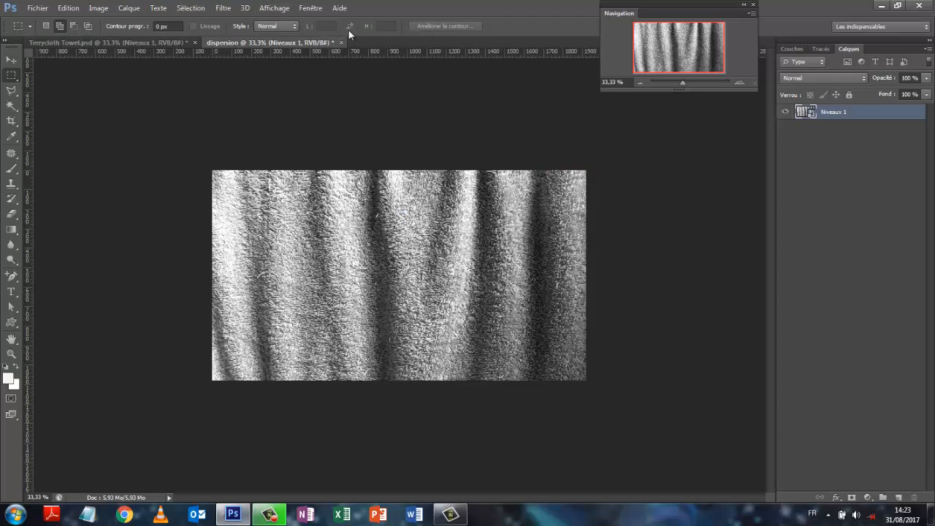
Save the dispersion document as dispersion.psd in the displacement folder, replacing the existing file and keeping maximum compatibility.
{"action": "left_click", "coordinate": [50, 43]}
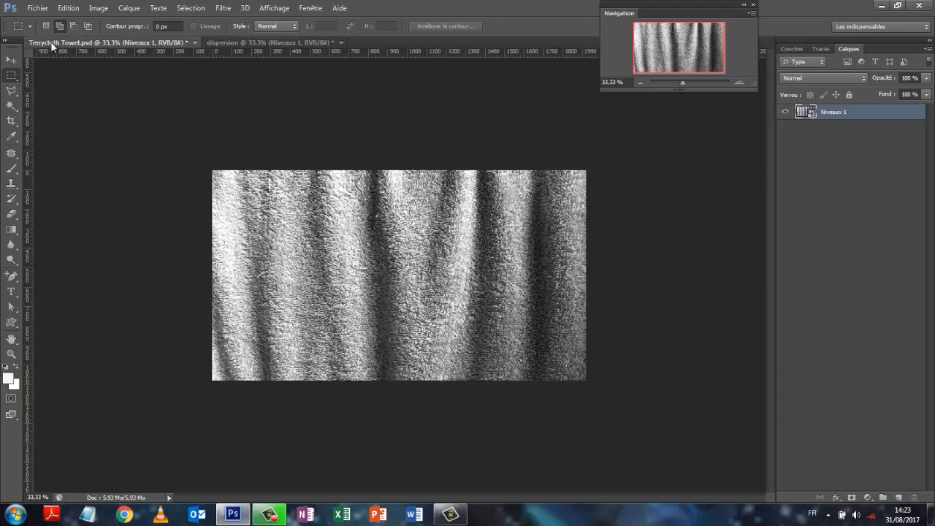
{"action": "left_click", "coordinate": [265, 43]}
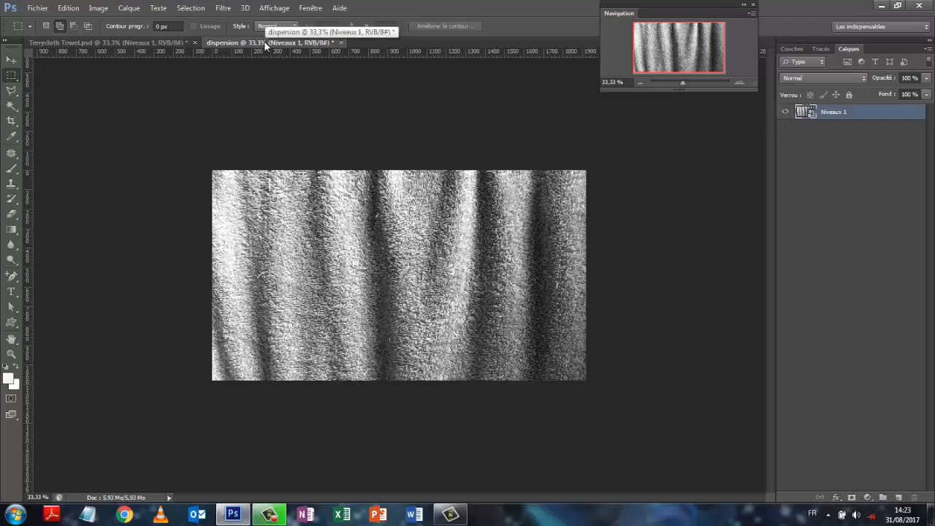
{"action": "left_click", "coordinate": [40, 9]}
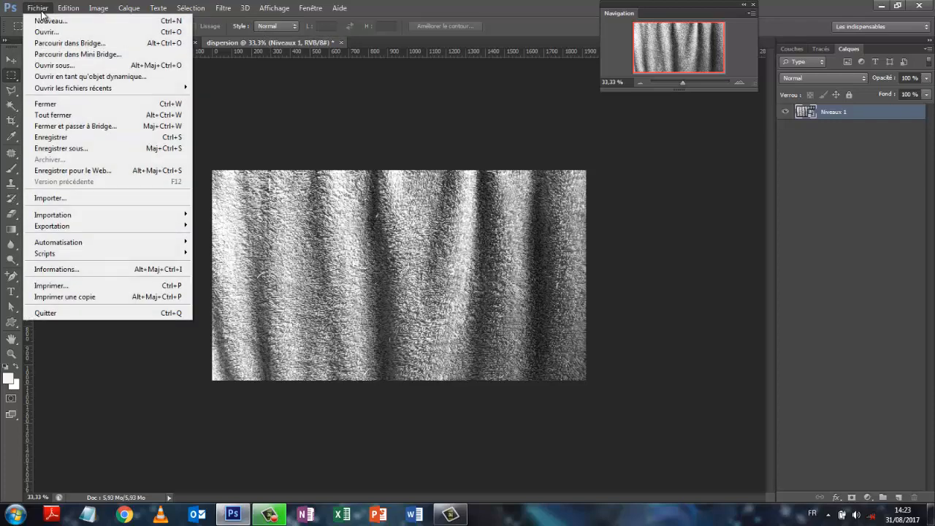
{"action": "mouse_move", "coordinate": [68, 8]}
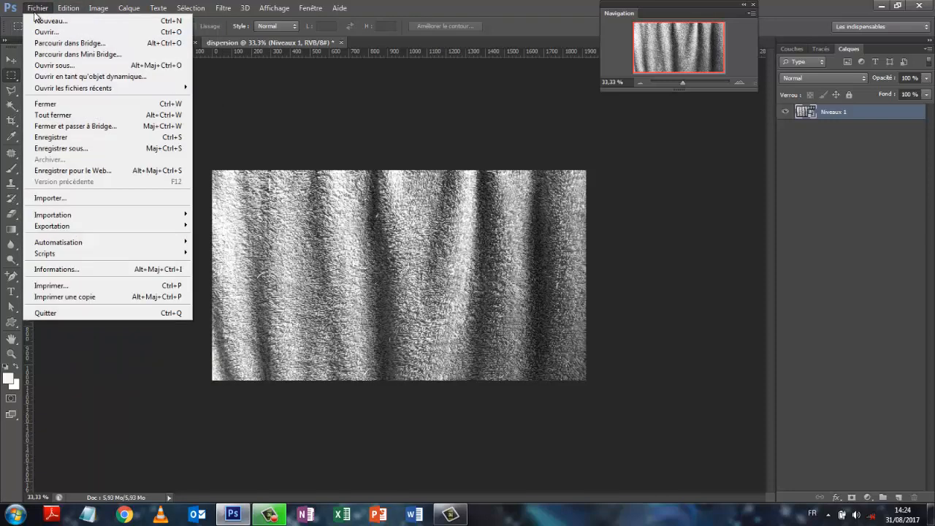
{"action": "left_click", "coordinate": [61, 148]}
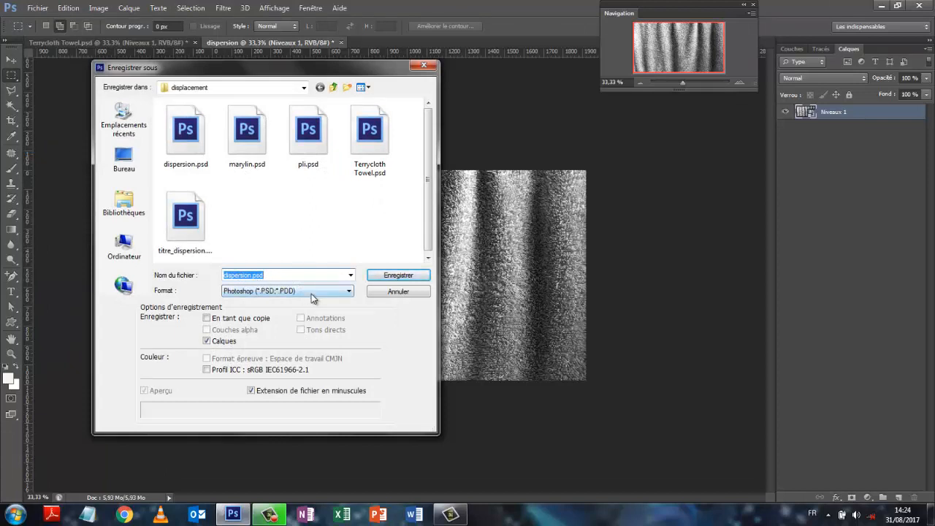
{"action": "left_click", "coordinate": [390, 281]}
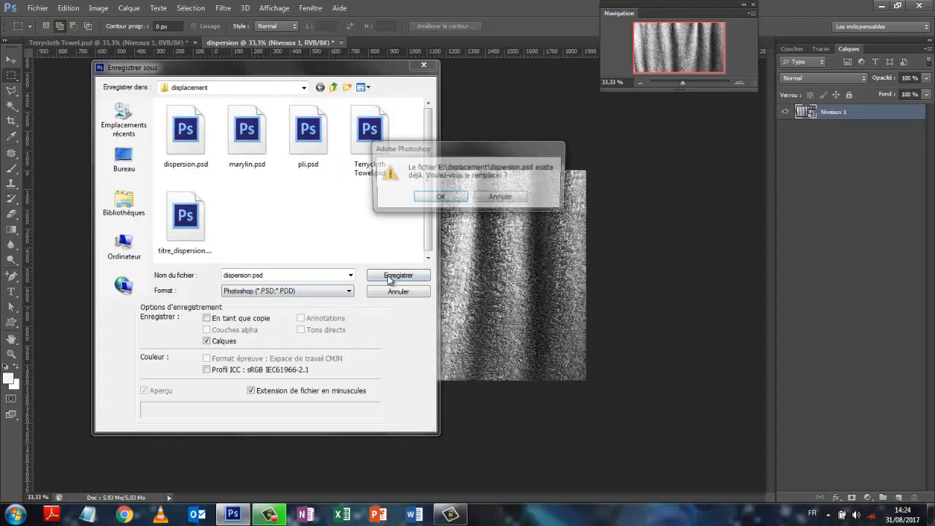
{"action": "left_click", "coordinate": [441, 198]}
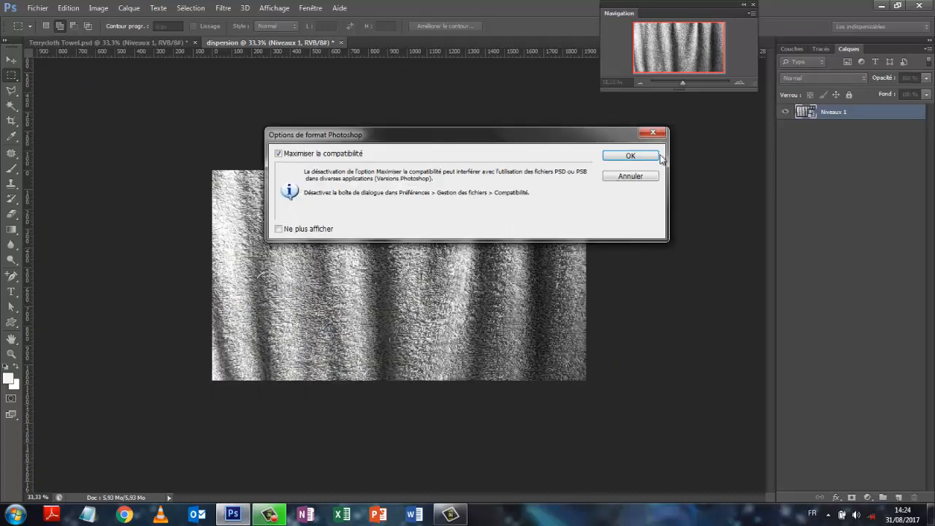
{"action": "left_click", "coordinate": [651, 156]}
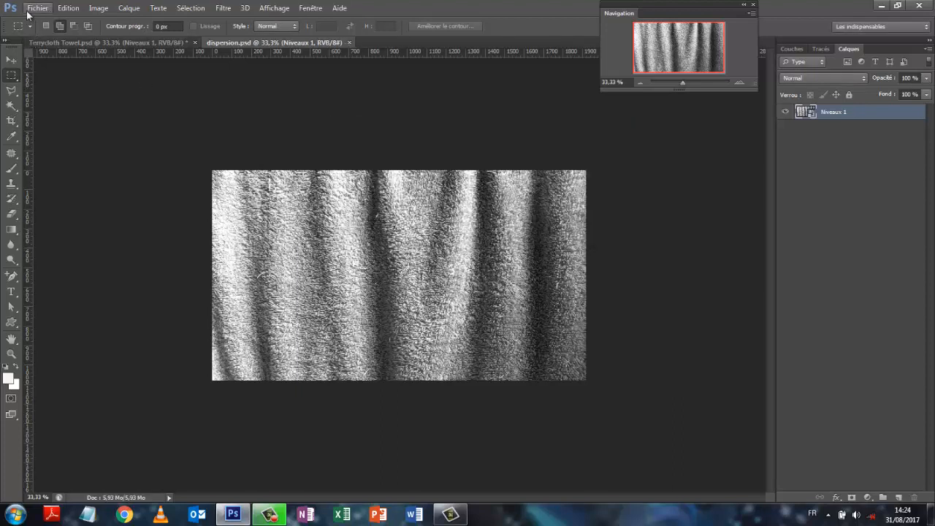
Revert Terrycloth Towel.psd to its "Convertir en objet dynamique" history state.
{"action": "left_click", "coordinate": [96, 44]}
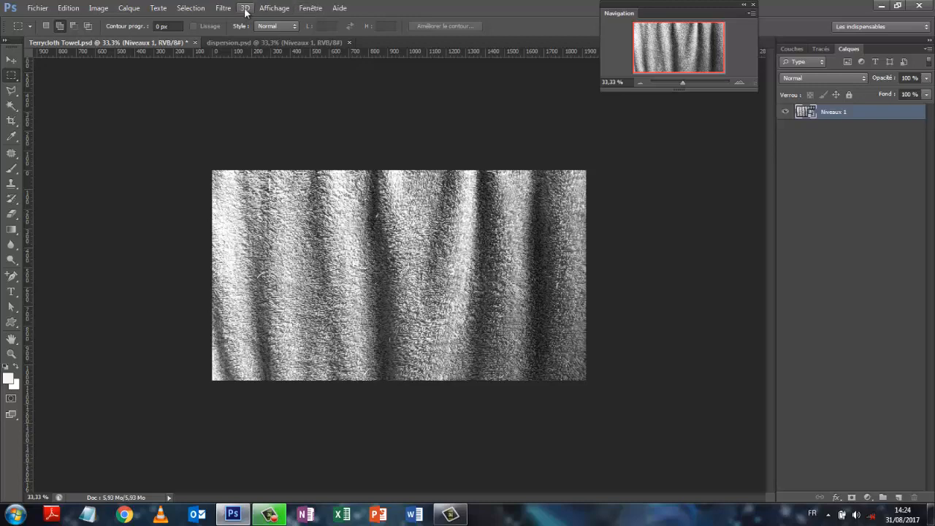
{"action": "left_click", "coordinate": [308, 11]}
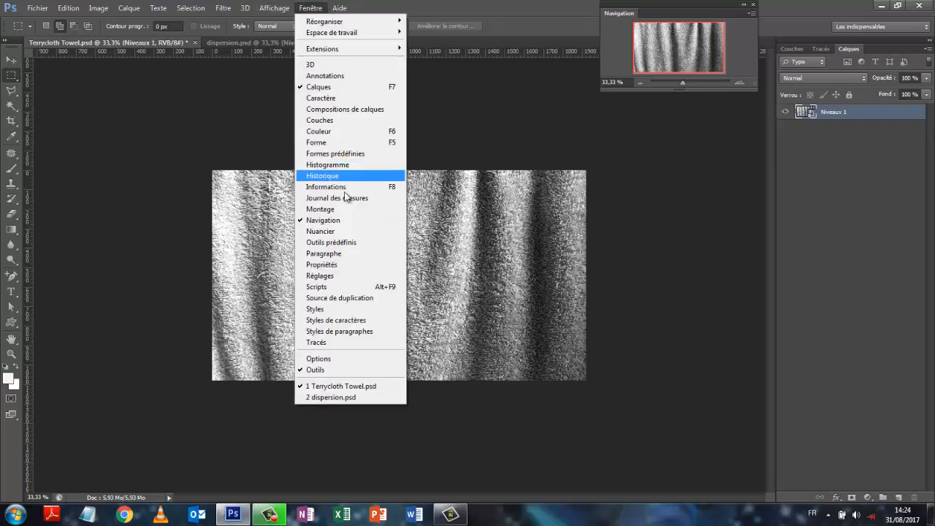
{"action": "left_click", "coordinate": [322, 176]}
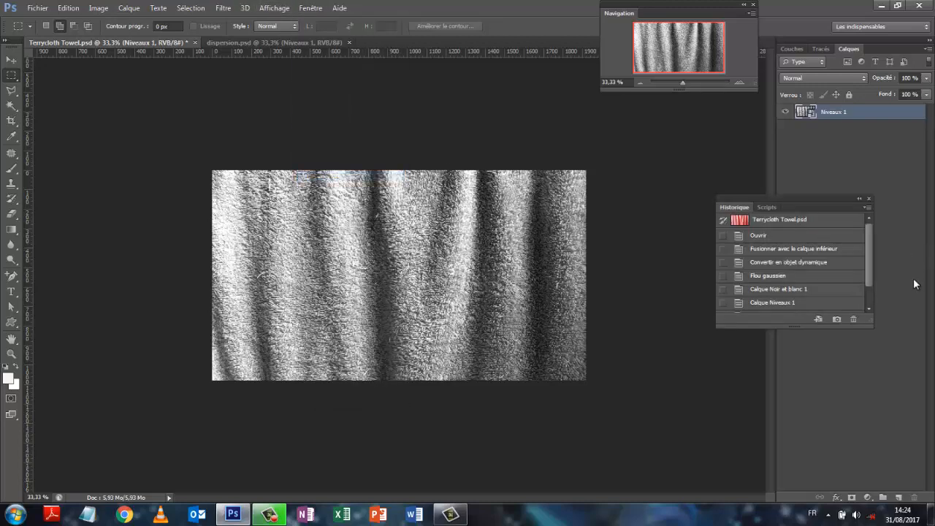
{"action": "left_click_drag", "start_coordinate": [820, 195], "coordinate": [795, 150]}
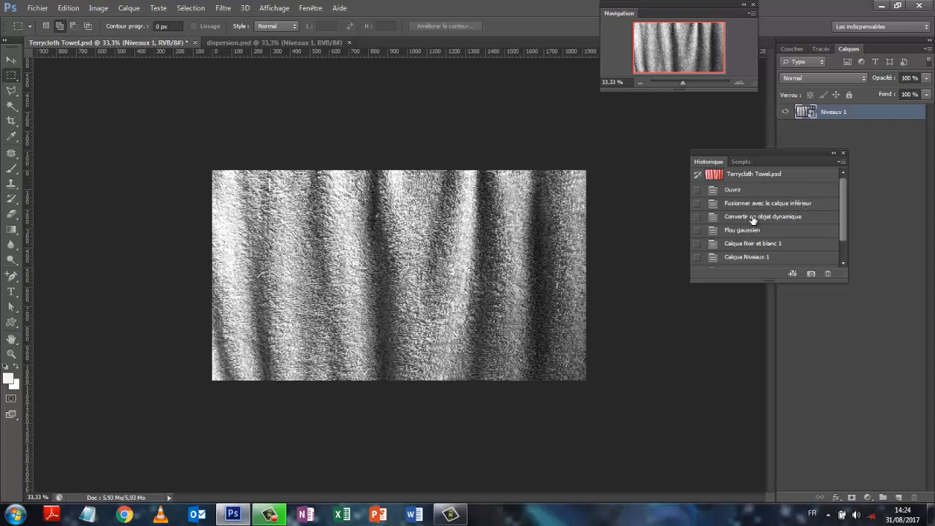
{"action": "left_click", "coordinate": [753, 217]}
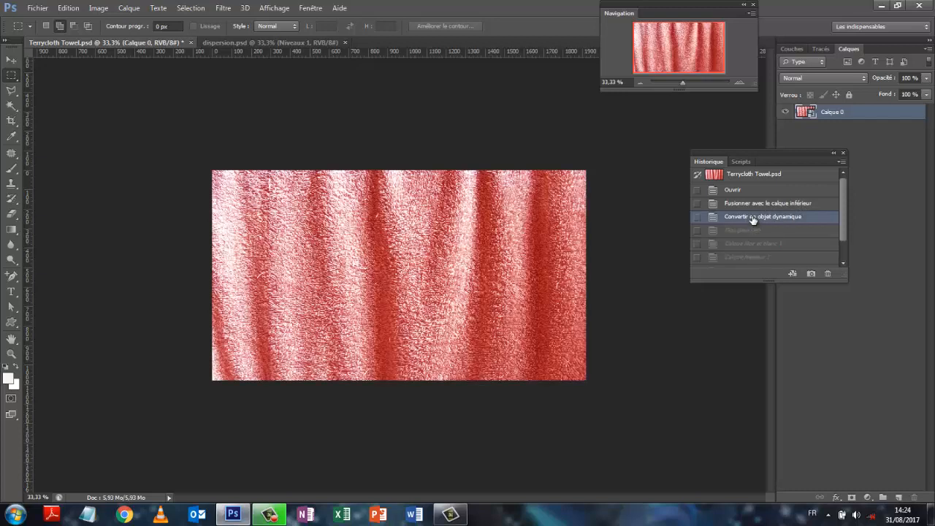
{"action": "left_click", "coordinate": [844, 153]}
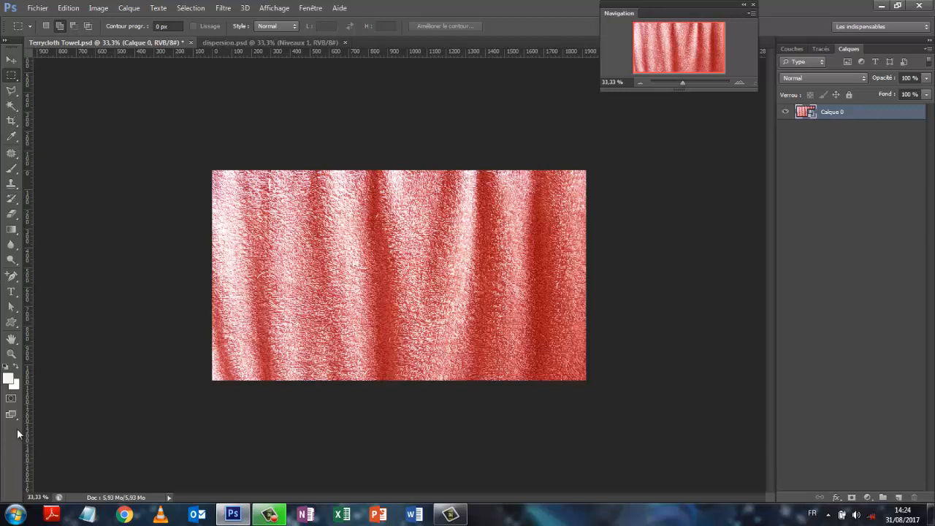
Draw the marilyn custom shape from its centre, with defined proportions and a black fill, on the middle of the towel.
{"action": "left_click", "coordinate": [12, 325]}
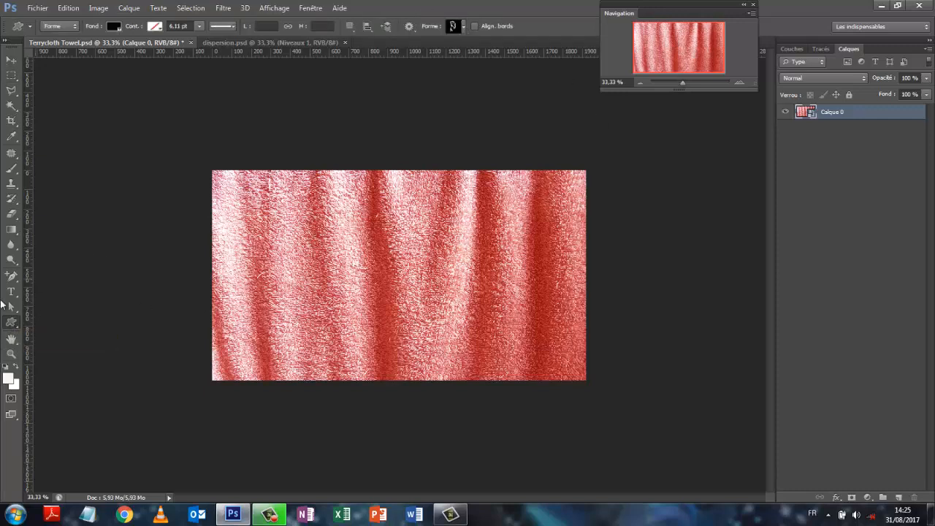
{"action": "left_click", "coordinate": [17, 331]}
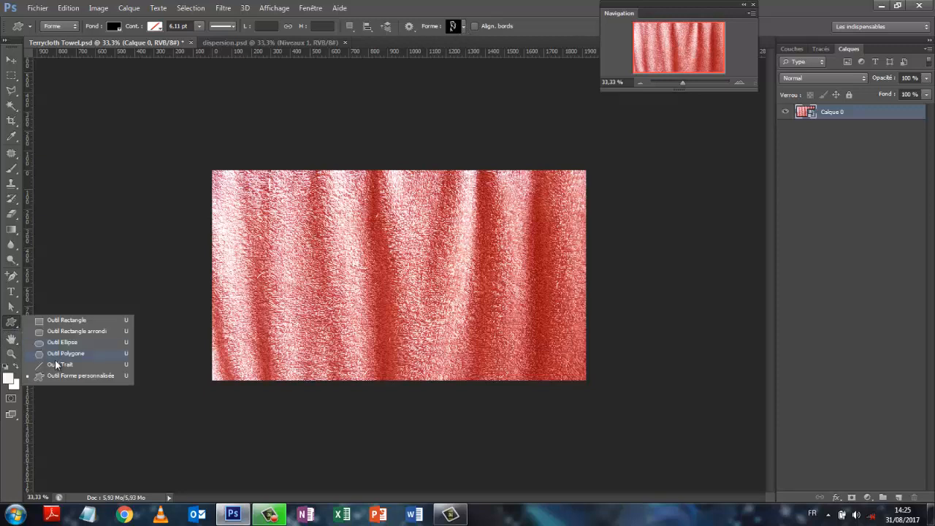
{"action": "left_click", "coordinate": [82, 376]}
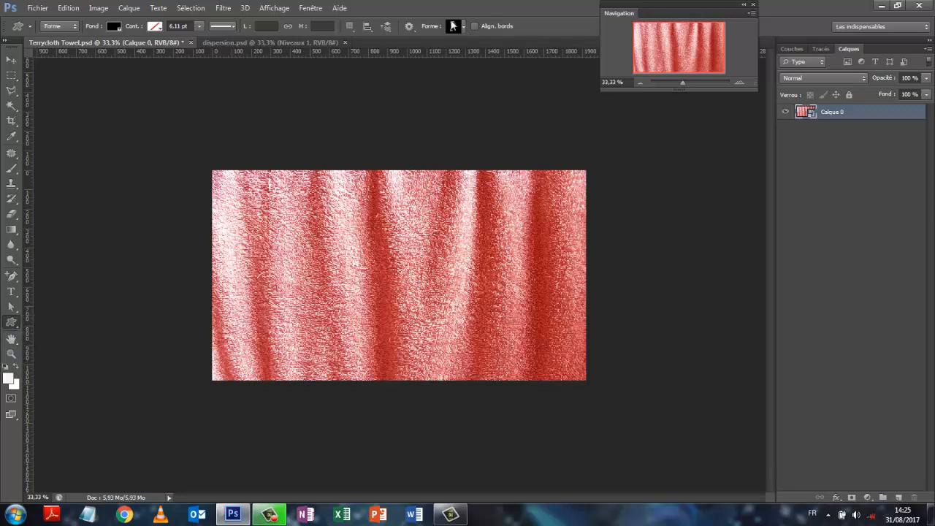
{"action": "left_click", "coordinate": [465, 26]}
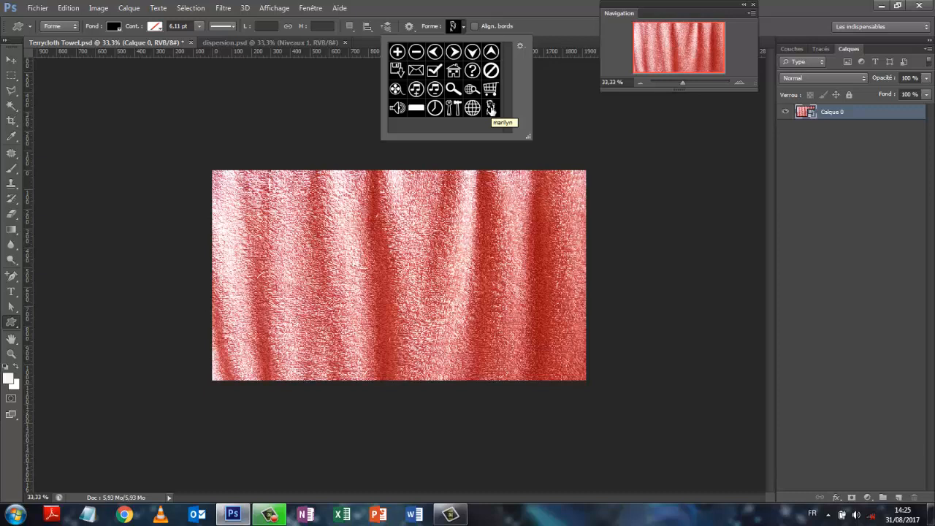
{"action": "left_click", "coordinate": [491, 108]}
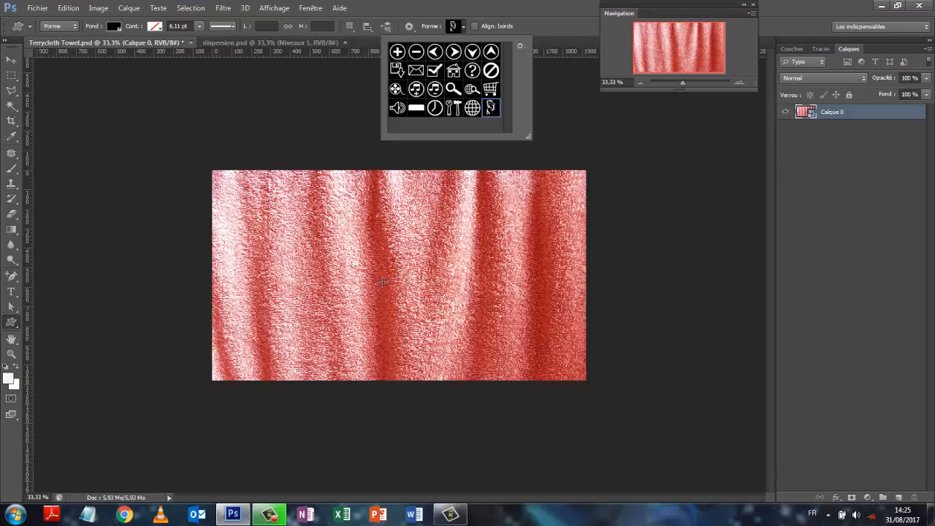
{"action": "left_click", "coordinate": [410, 26]}
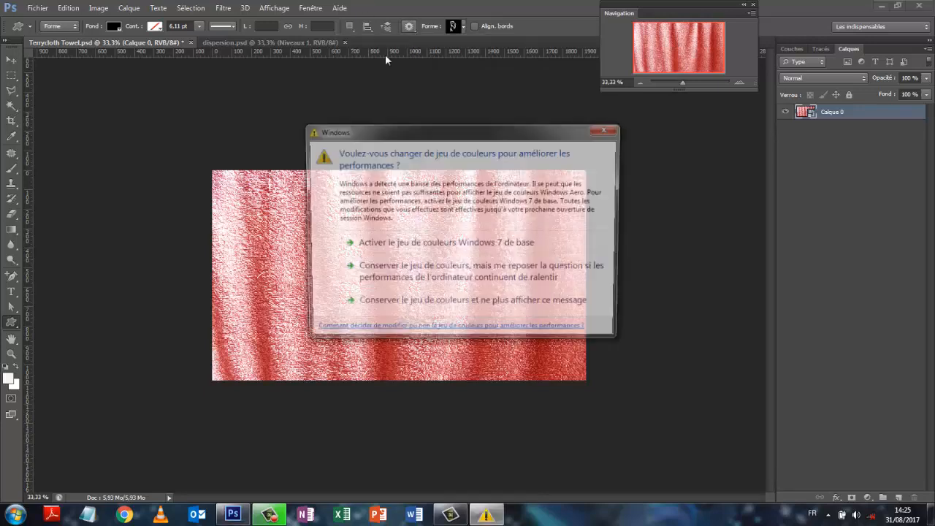
{"action": "left_click", "coordinate": [608, 130]}
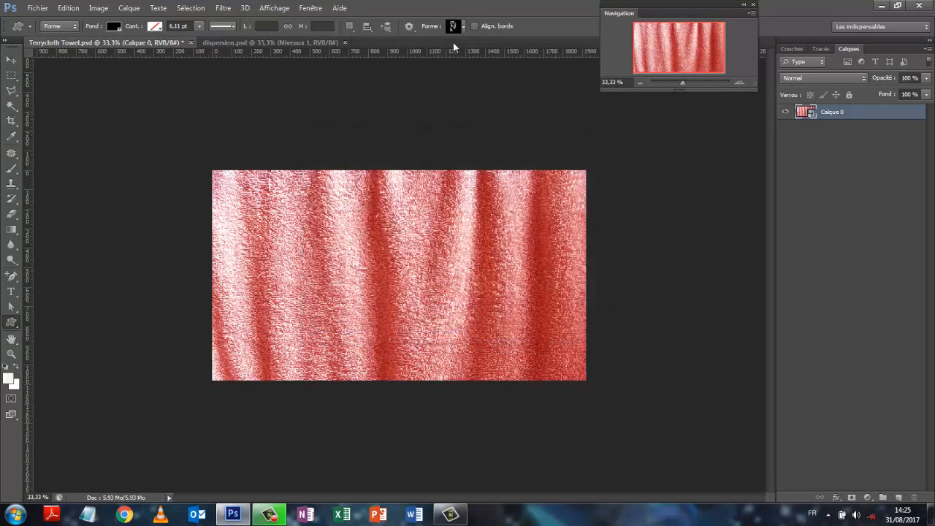
{"action": "left_click", "coordinate": [413, 27]}
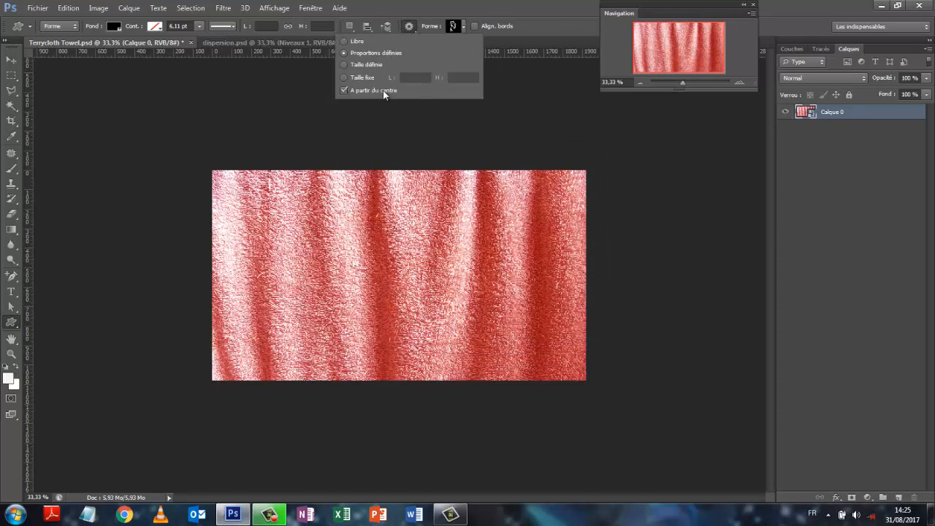
{"action": "left_click", "coordinate": [379, 307]}
{"action": "left_click_drag", "start_coordinate": [379, 308], "coordinate": [451, 199]}
Move the Marilyn portrait up and to the right so it sits whole within the towel image, and deselect its layer.
{"action": "left_click", "coordinate": [11, 59]}
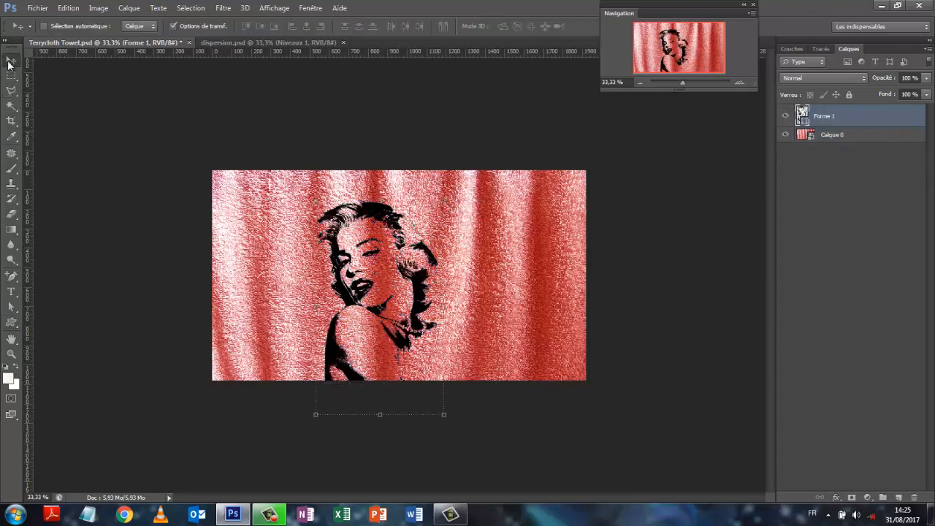
{"action": "left_click_drag", "start_coordinate": [374, 247], "coordinate": [420, 220]}
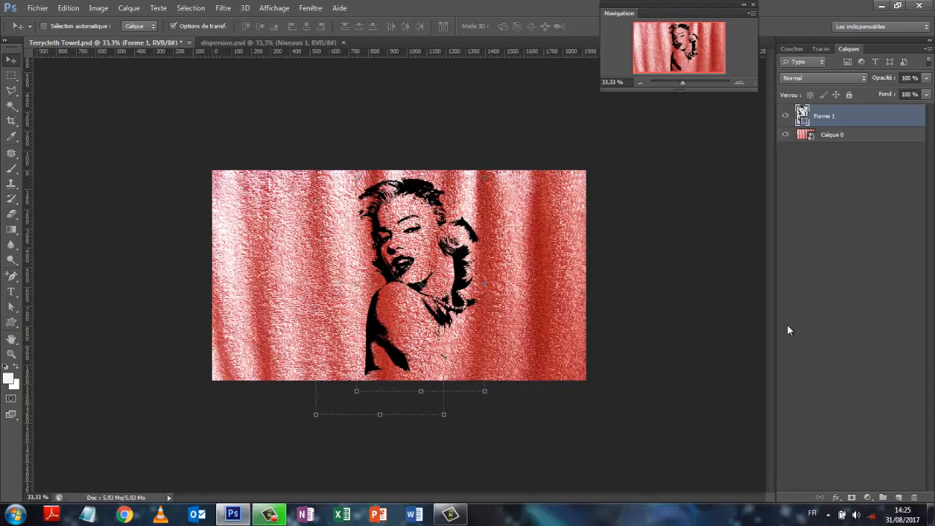
{"action": "left_click", "coordinate": [839, 283]}
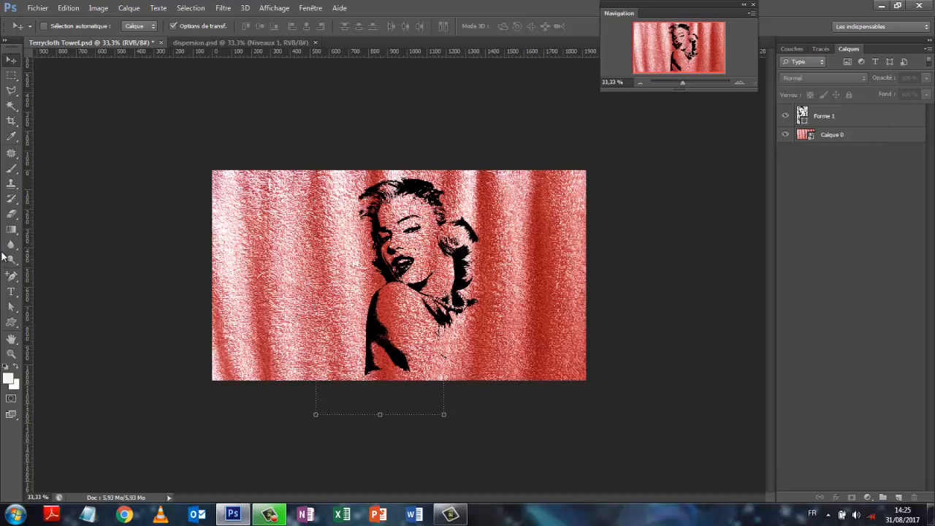
Add the black text MARYLIN in Elephant Regular at 48 pt and place it across the lower part of the portrait.
{"action": "left_click", "coordinate": [11, 292]}
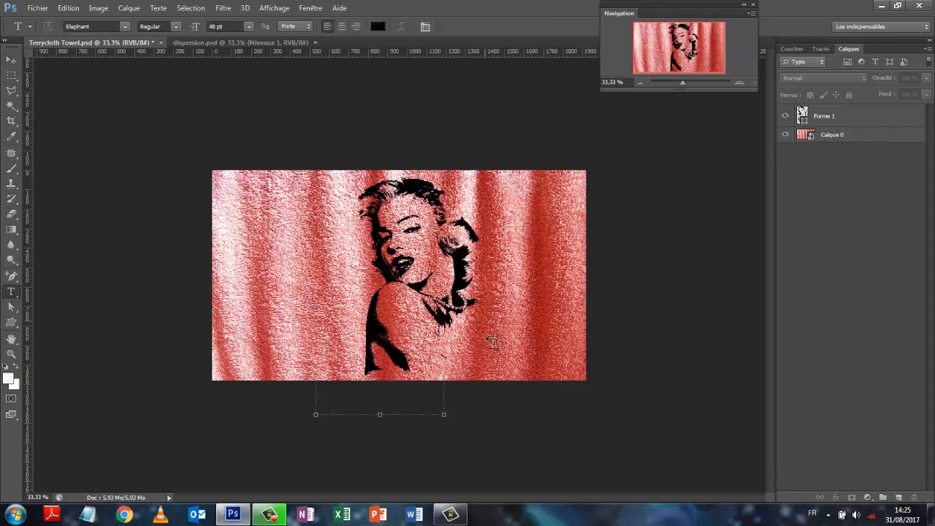
{"action": "left_click", "coordinate": [401, 326]}
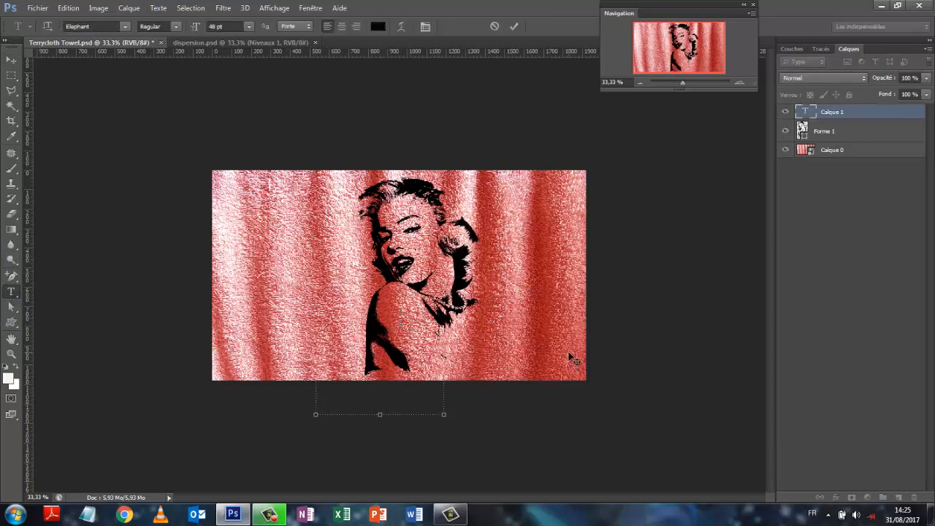
{"action": "type", "text": "MA"}
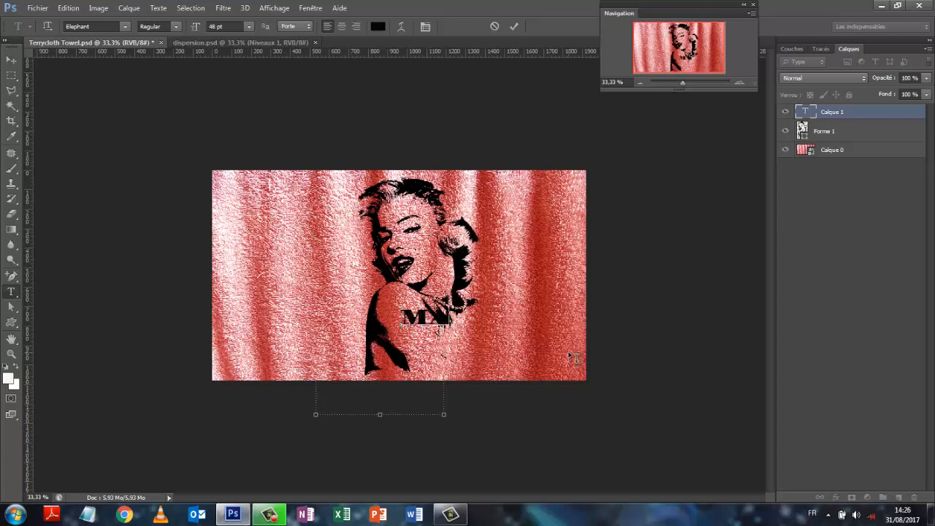
{"action": "type", "text": "RYLIN"}
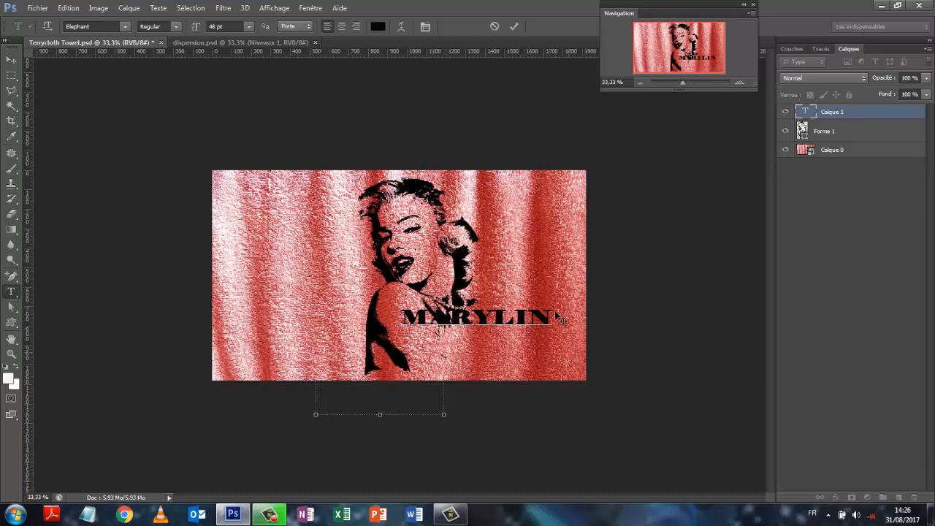
{"action": "left_click", "coordinate": [515, 27]}
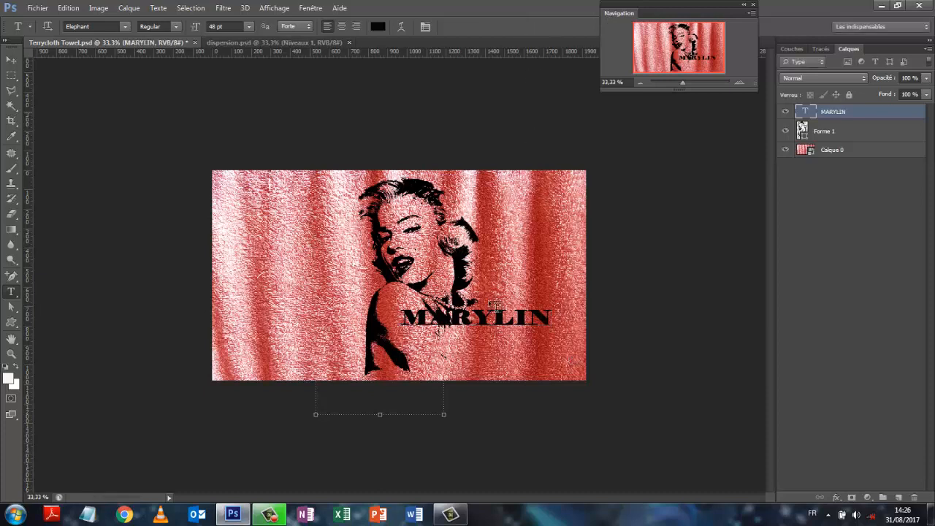
{"action": "left_click", "coordinate": [14, 59]}
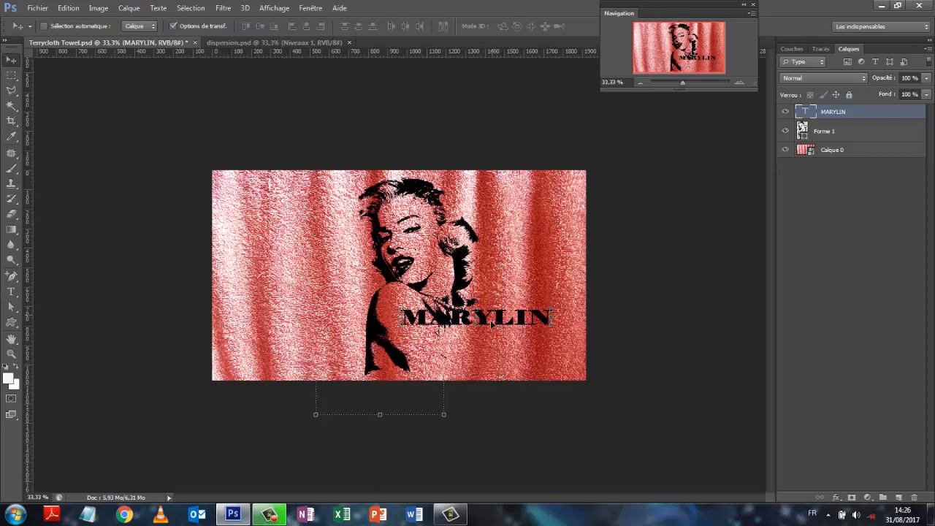
{"action": "left_click_drag", "start_coordinate": [493, 325], "coordinate": [447, 345]}
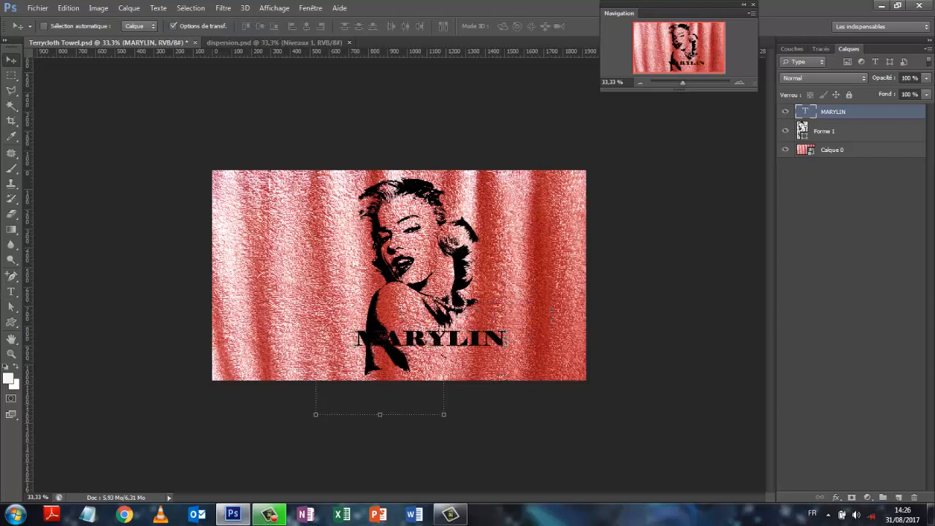
Mask the Forme 1 portrait layer to hide a rectangular strip behind the MARYLIN text, and deselect the layer.
{"action": "left_click", "coordinate": [832, 136]}
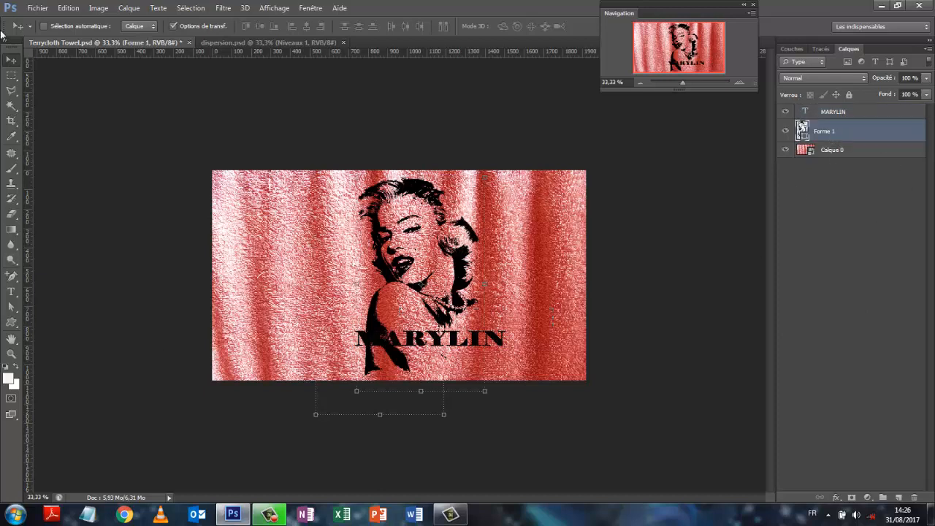
{"action": "left_click", "coordinate": [12, 76]}
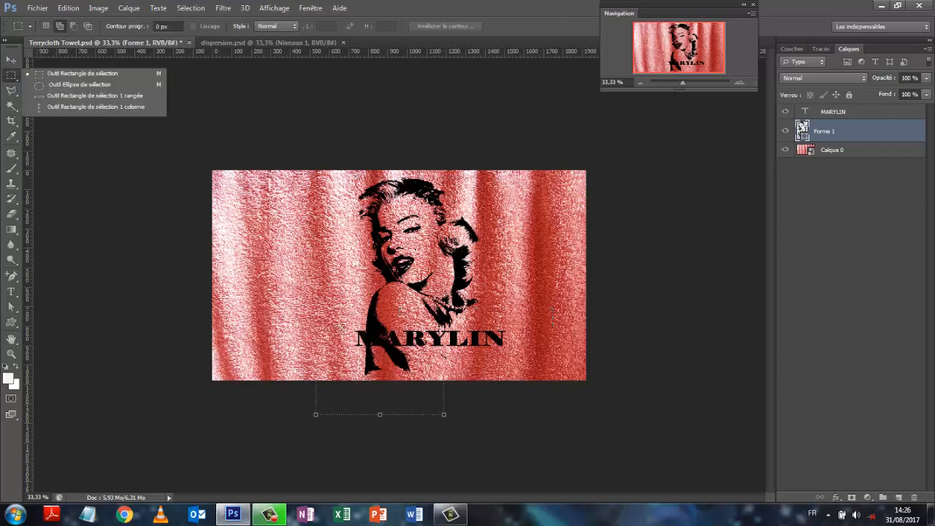
{"action": "left_click_drag", "start_coordinate": [347, 328], "coordinate": [508, 354]}
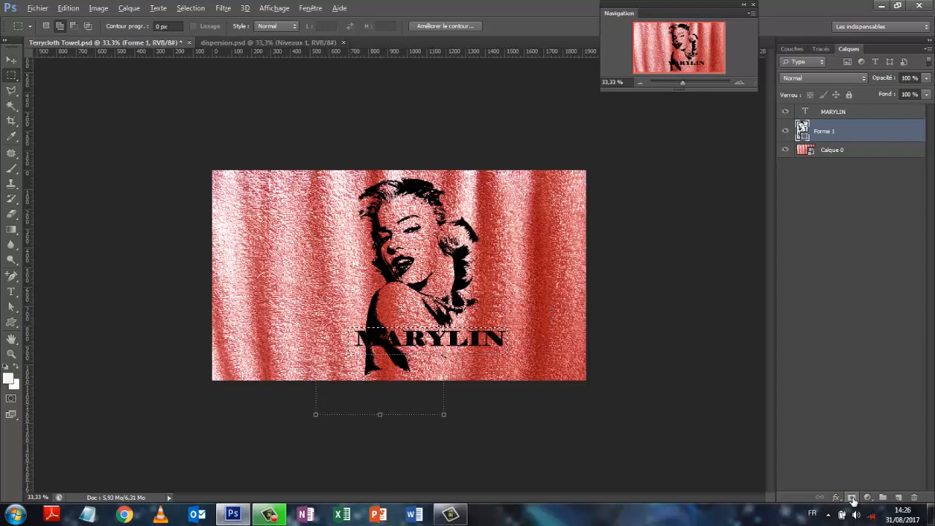
{"action": "left_click", "coordinate": [852, 497]}
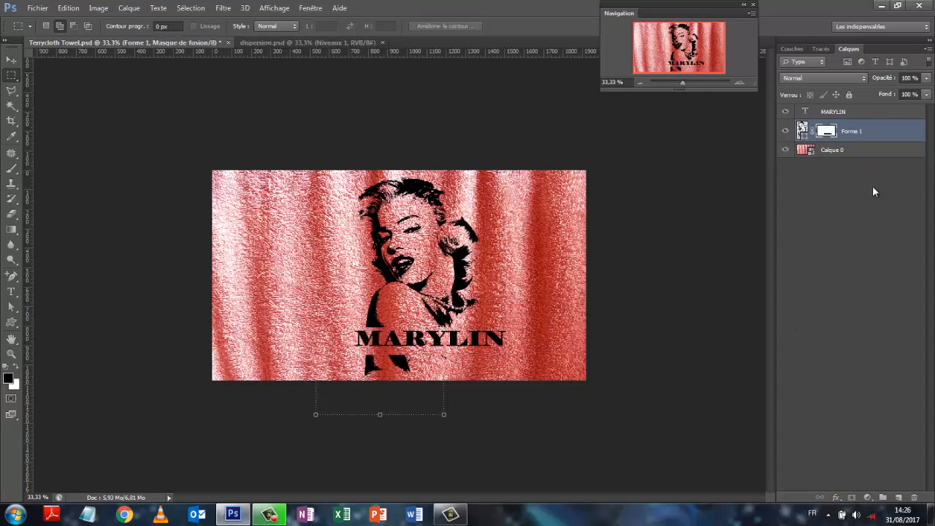
{"action": "left_click", "coordinate": [862, 218]}
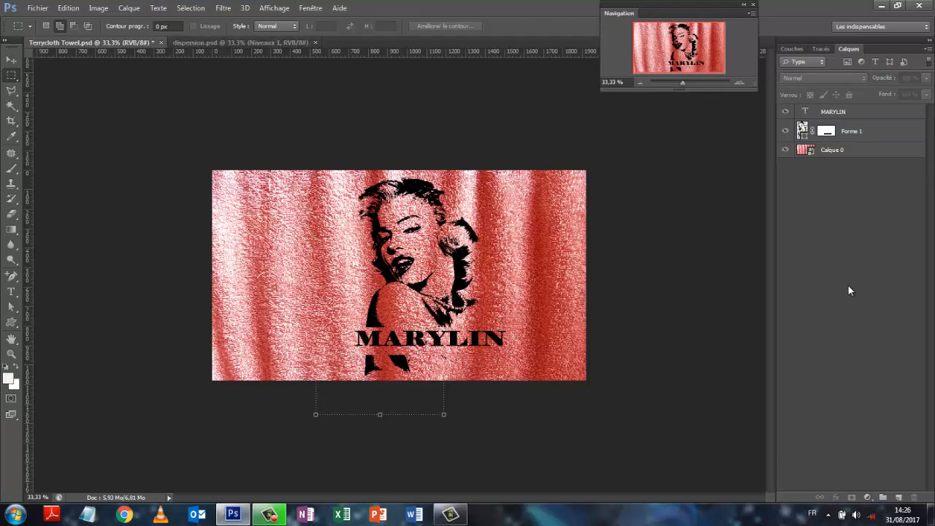
Combine the Forme 1 portrait and MARYLIN text layers into a single smart object.
{"action": "left_click", "coordinate": [871, 138]}
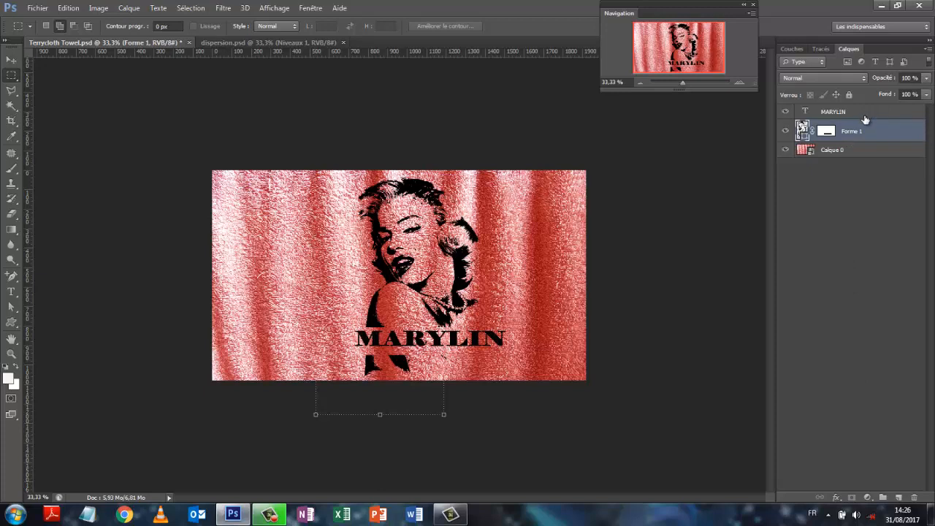
{"action": "left_click", "coordinate": [867, 114], "text": "shift"}
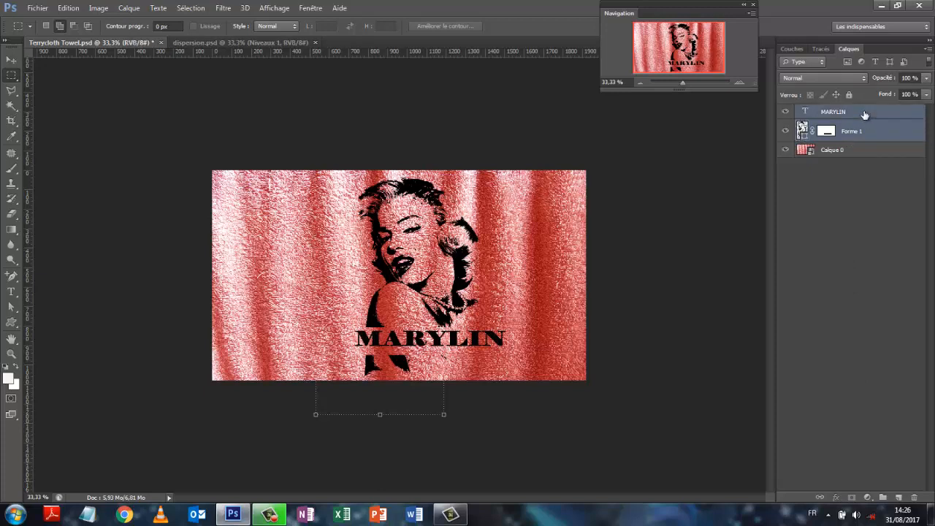
{"action": "left_click", "coordinate": [928, 50]}
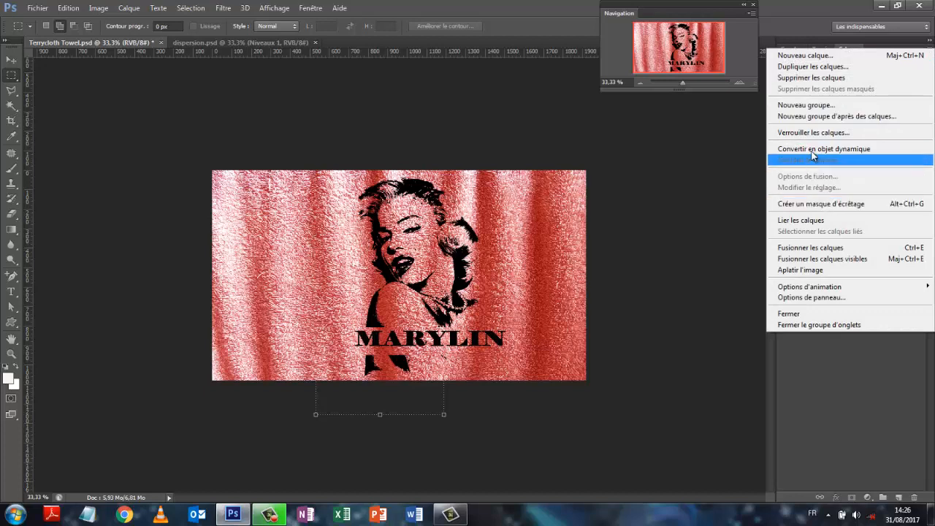
{"action": "left_click", "coordinate": [812, 151]}
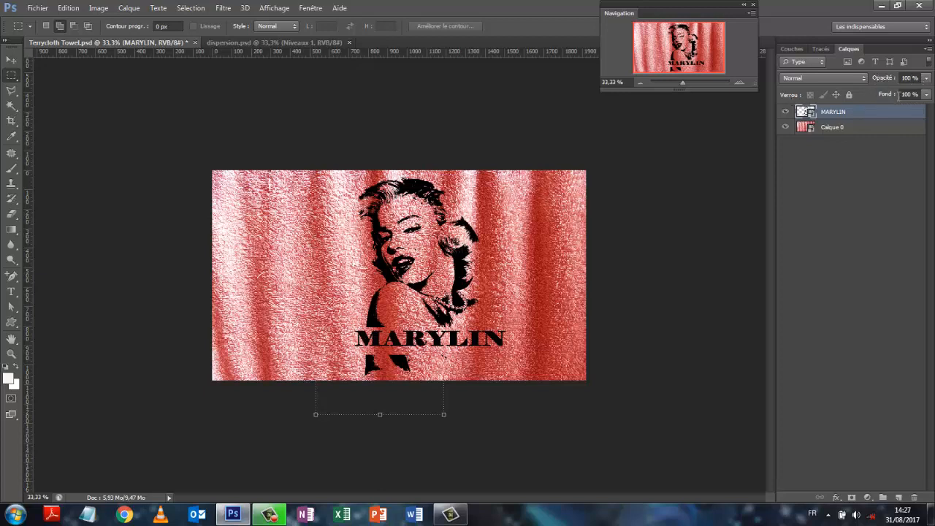
Reduce the MARYLIN smart object's fill to 0 % and add a colour overlay in dark red 5b2121.
{"action": "left_click", "coordinate": [926, 95]}
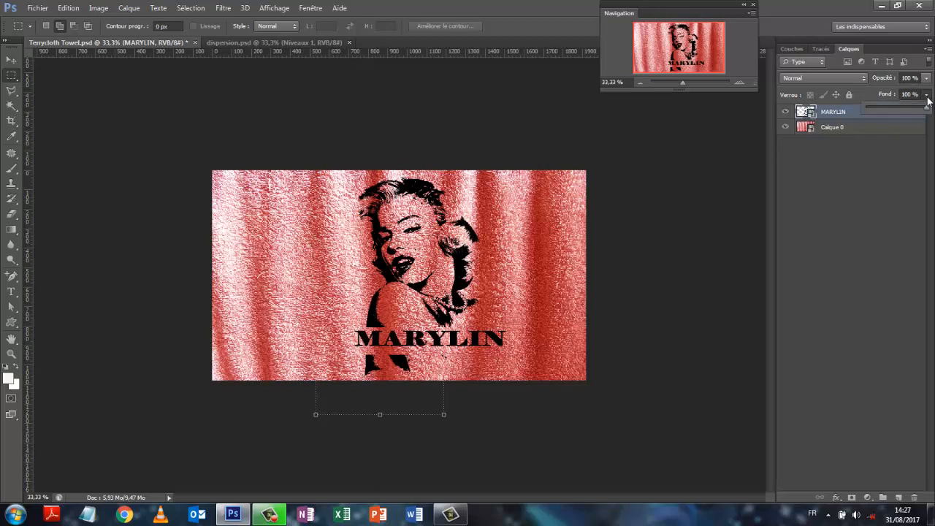
{"action": "left_click_drag", "start_coordinate": [927, 108], "coordinate": [862, 109]}
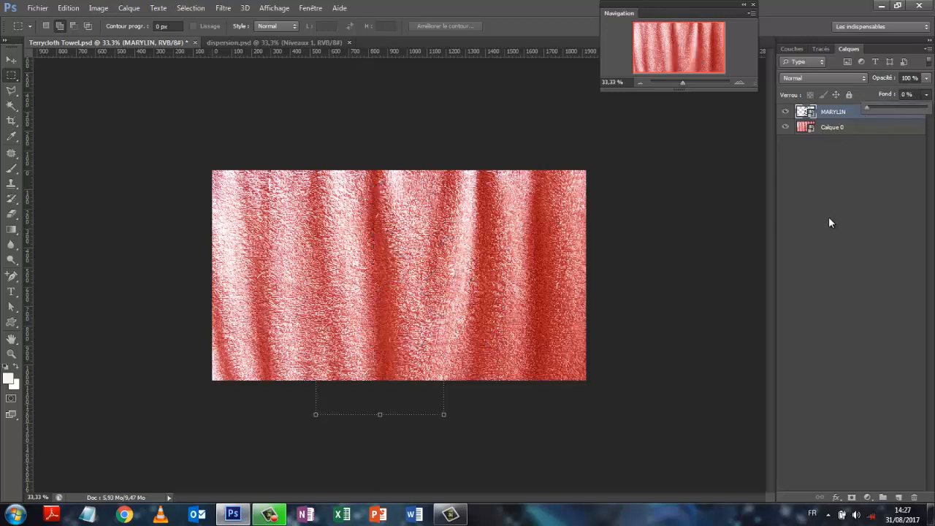
{"action": "left_click", "coordinate": [129, 9]}
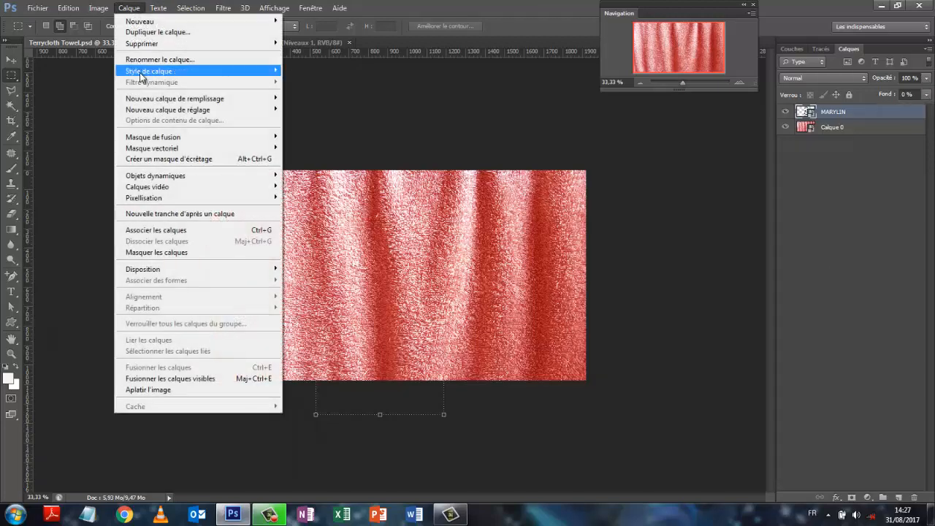
{"action": "mouse_move", "coordinate": [143, 71]}
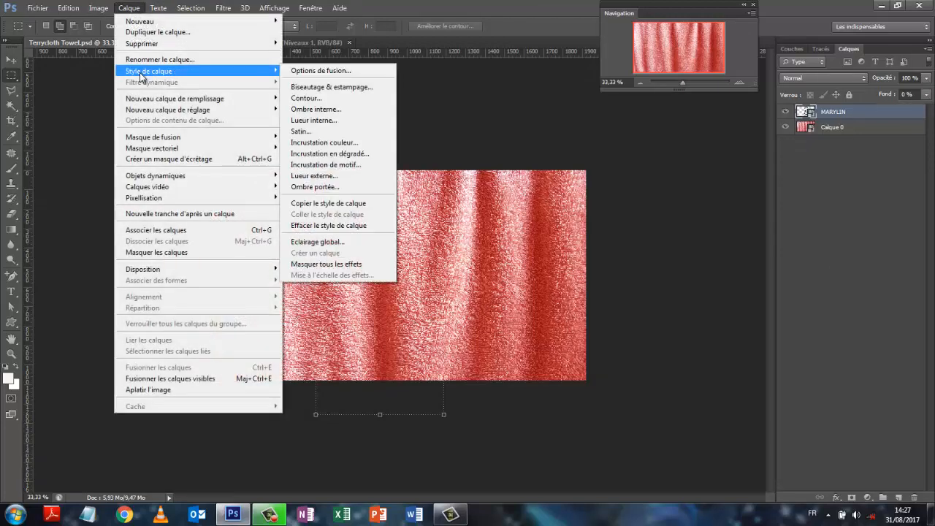
{"action": "left_click", "coordinate": [338, 144]}
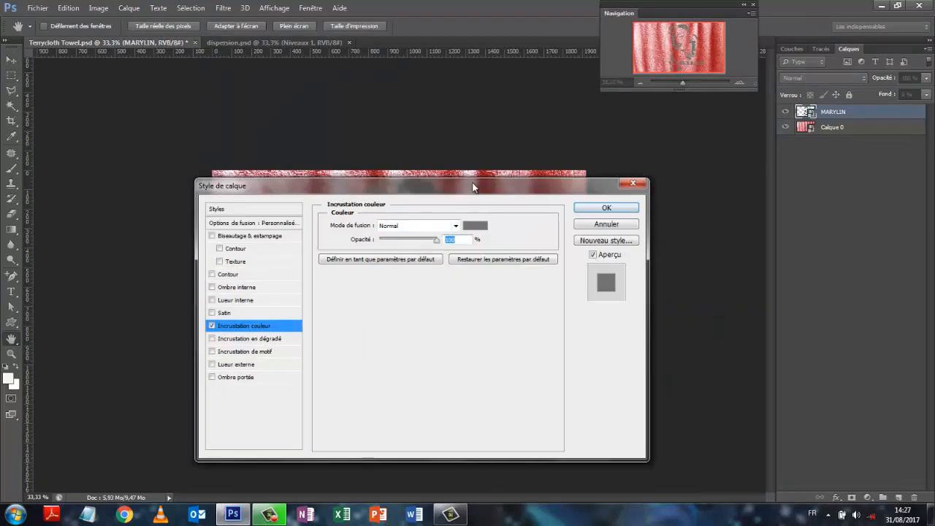
{"action": "left_click_drag", "start_coordinate": [476, 187], "coordinate": [767, 151]}
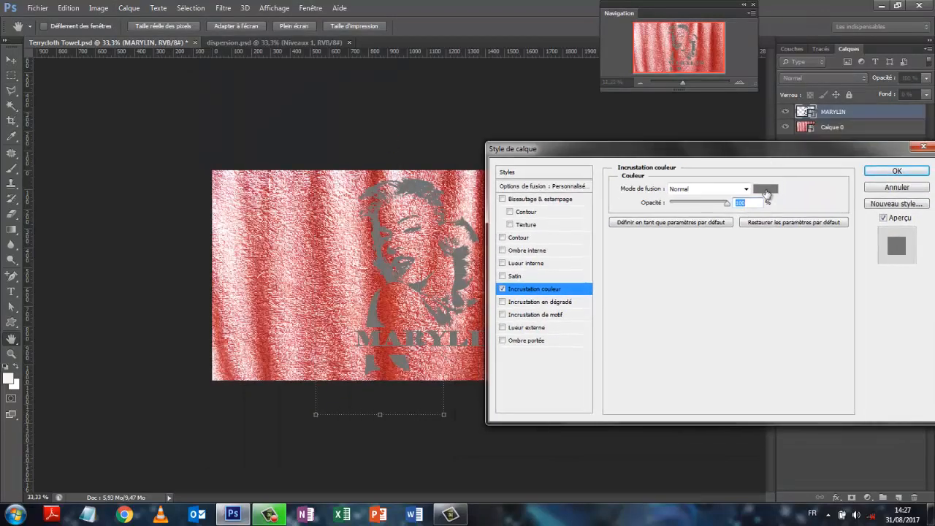
{"action": "left_click", "coordinate": [766, 189]}
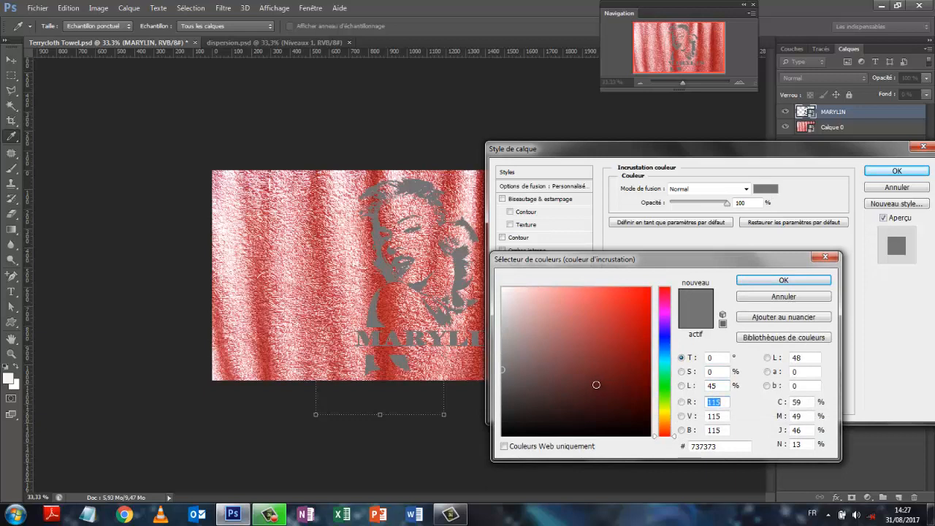
{"action": "left_click", "coordinate": [597, 383]}
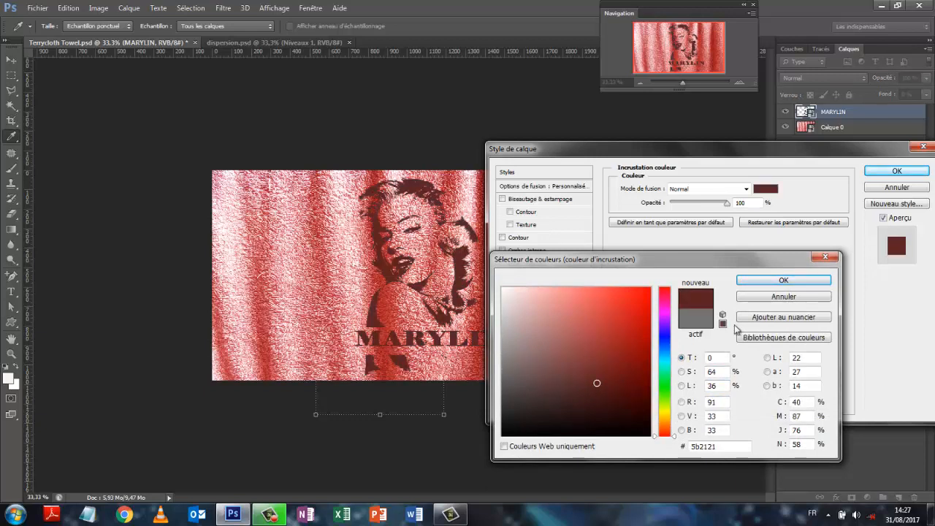
{"action": "left_click", "coordinate": [752, 282]}
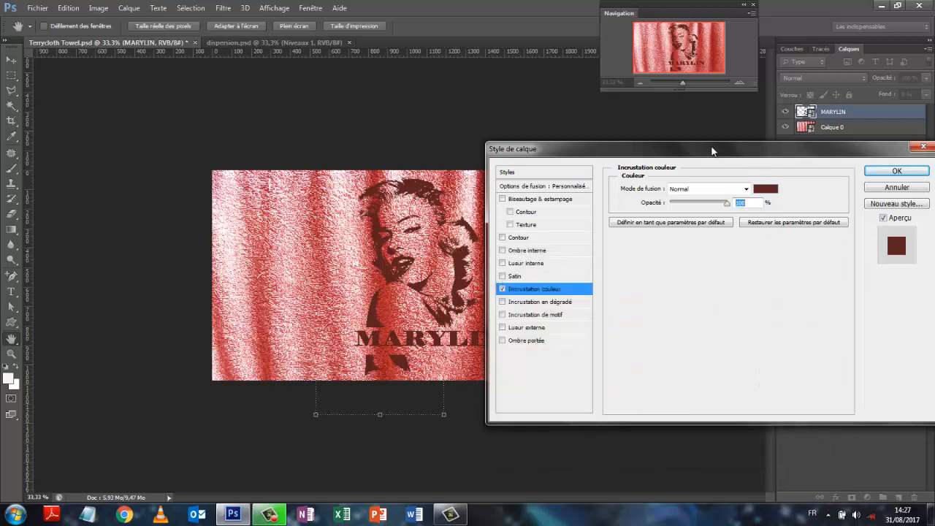
Set the colour overlay's blend mode to Lumière linéaire and apply the layer style.
{"action": "left_click_drag", "start_coordinate": [714, 150], "coordinate": [746, 109]}
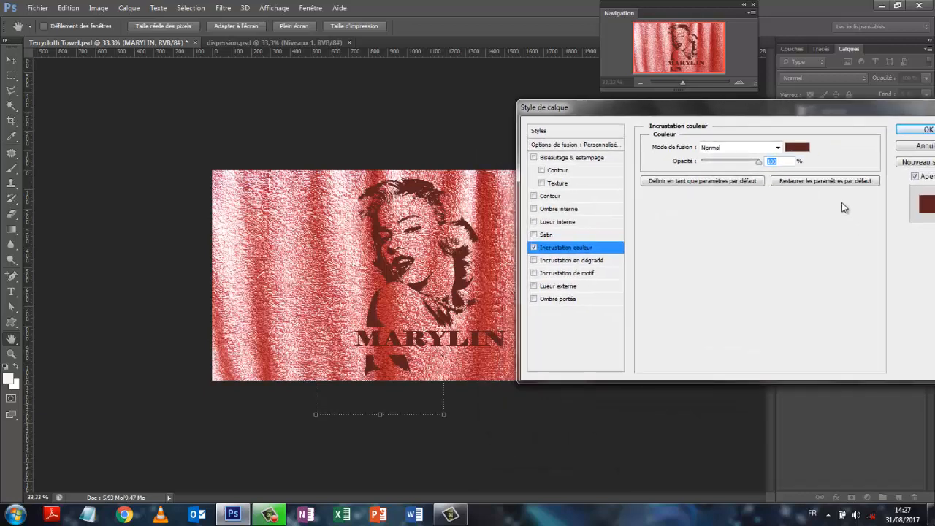
{"action": "left_click", "coordinate": [778, 147]}
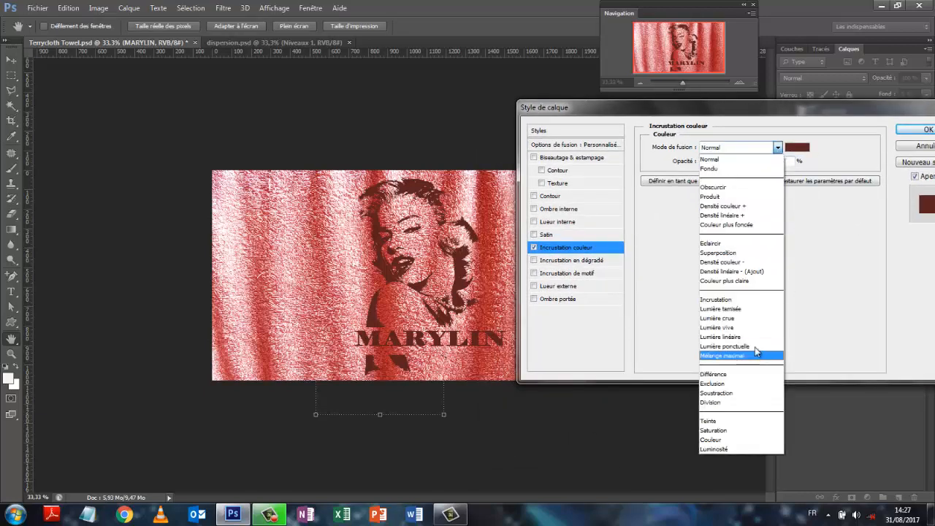
{"action": "left_click", "coordinate": [744, 337]}
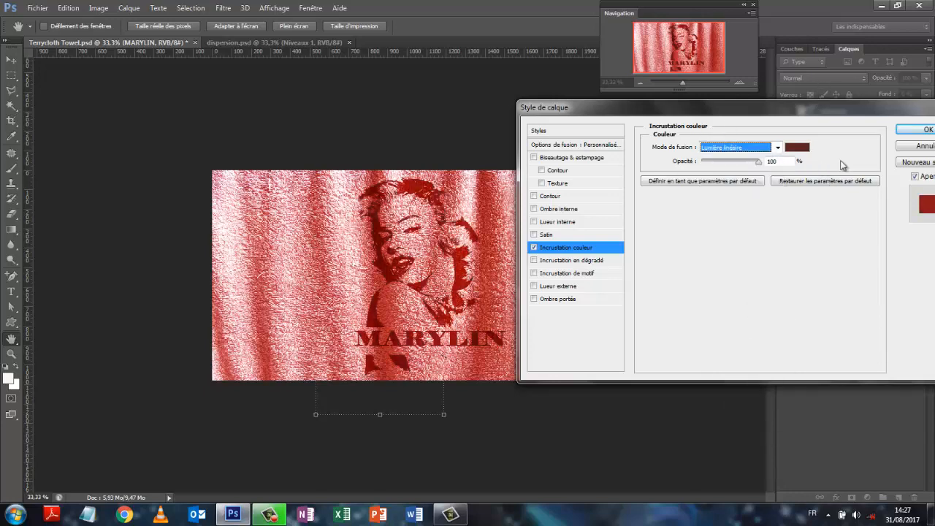
{"action": "left_click_drag", "start_coordinate": [816, 115], "coordinate": [550, 125]}
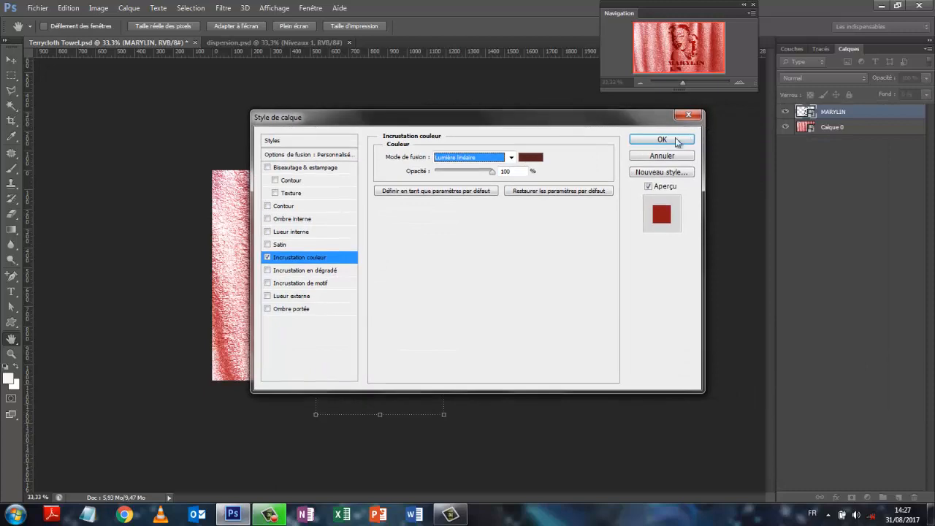
{"action": "left_click", "coordinate": [662, 139]}
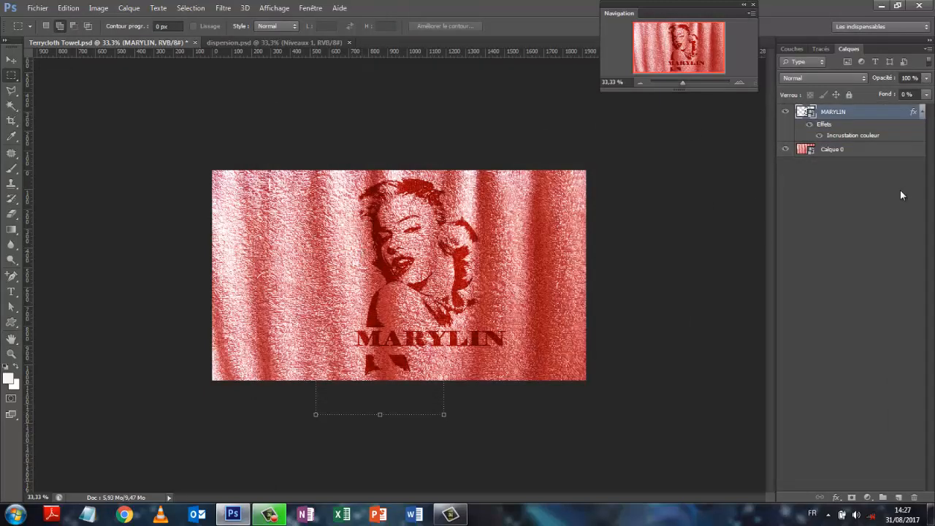
Apply the Dispersion filter to the MARYLIN smart object with scales of 5, Adapter, Pixels du contour and dispersion.psd as reference image.
{"action": "left_click", "coordinate": [223, 8]}
{"action": "mouse_move", "coordinate": [232, 157]}
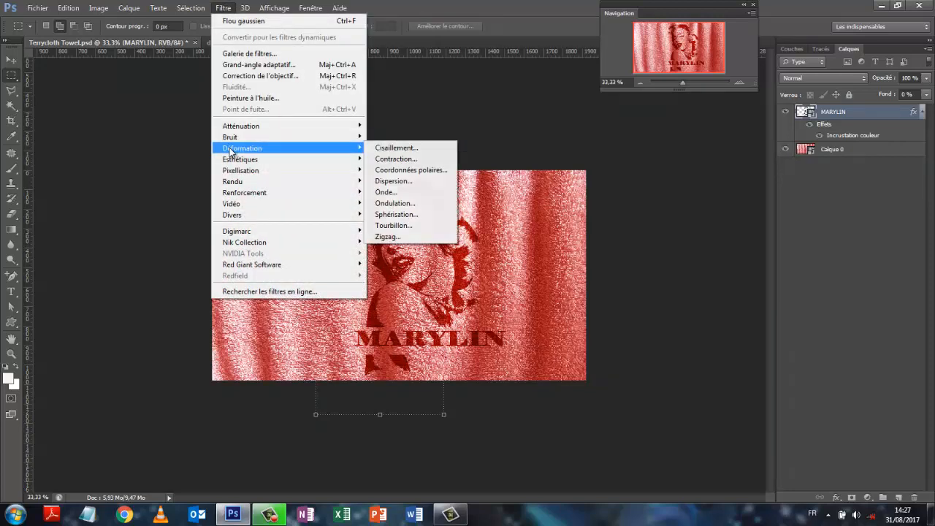
{"action": "left_click", "coordinate": [385, 182]}
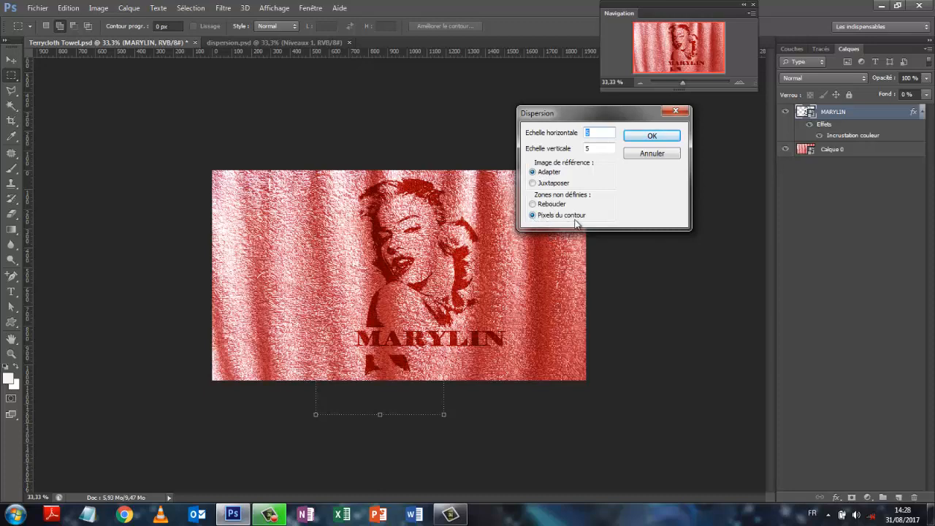
{"action": "left_click", "coordinate": [650, 137]}
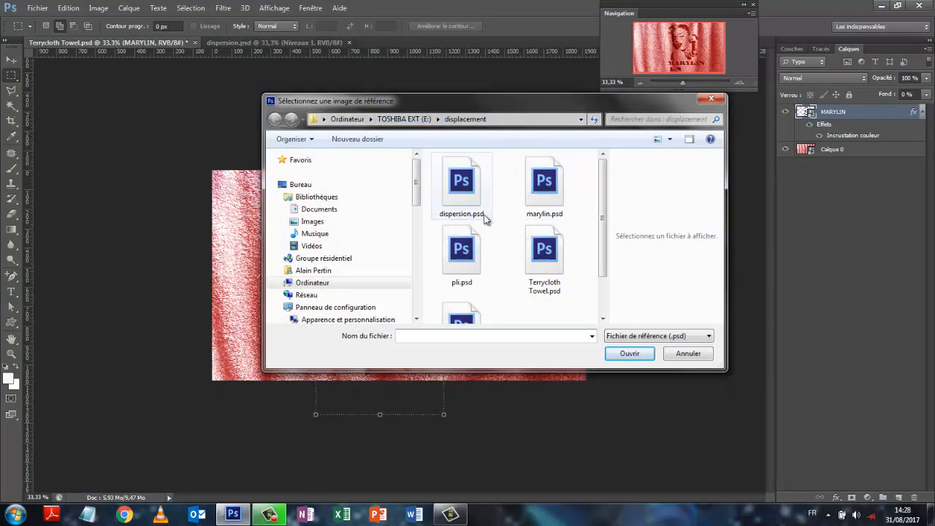
{"action": "left_click_drag", "start_coordinate": [544, 100], "coordinate": [740, 12]}
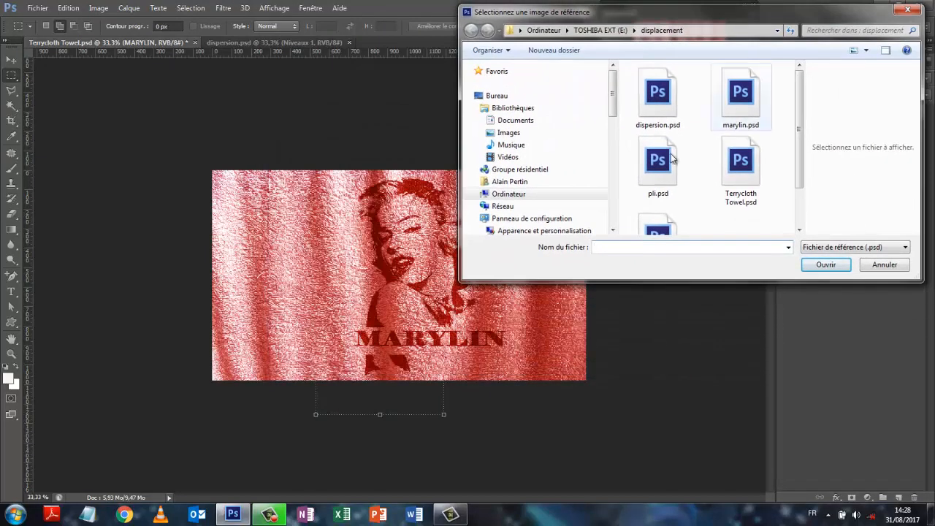
{"action": "left_click", "coordinate": [659, 95]}
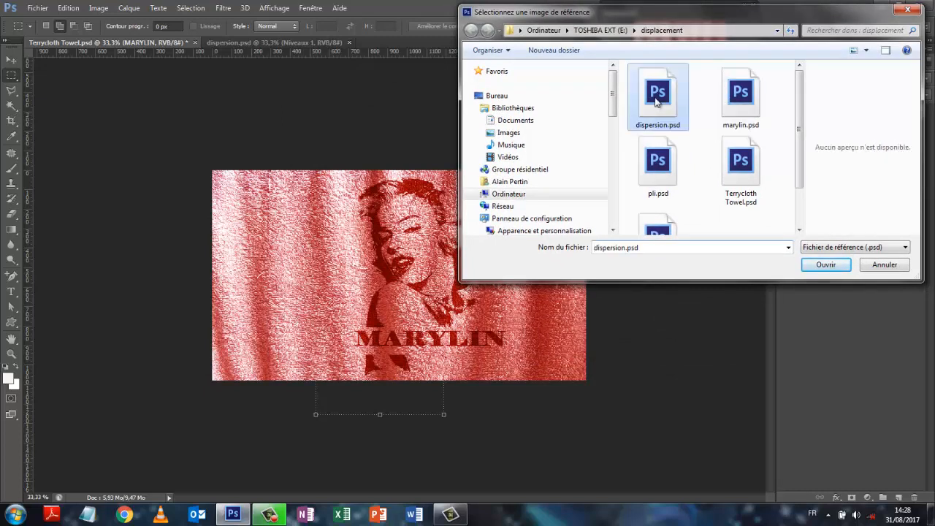
{"action": "left_click", "coordinate": [826, 265]}
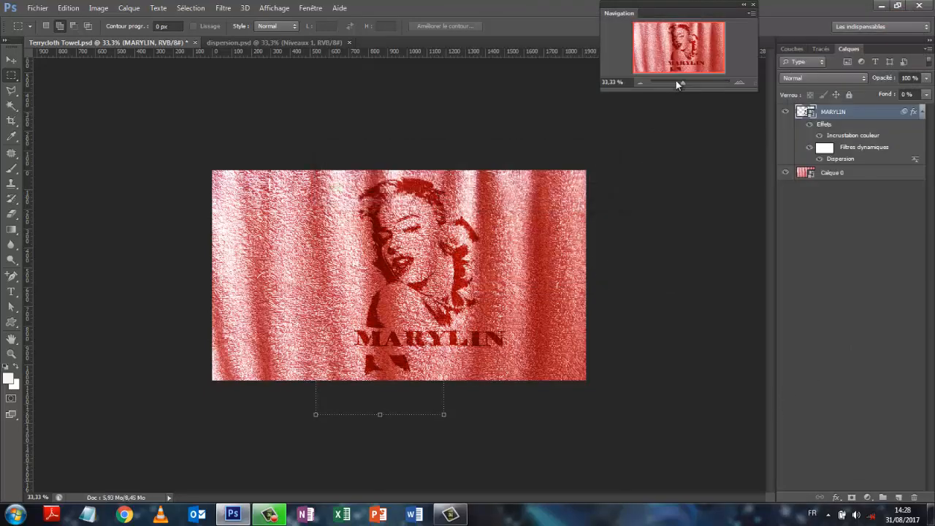
Undo the Dispersion filter on the MARYLIN smart object.
{"action": "left_click_drag", "start_coordinate": [685, 83], "coordinate": [684, 83]}
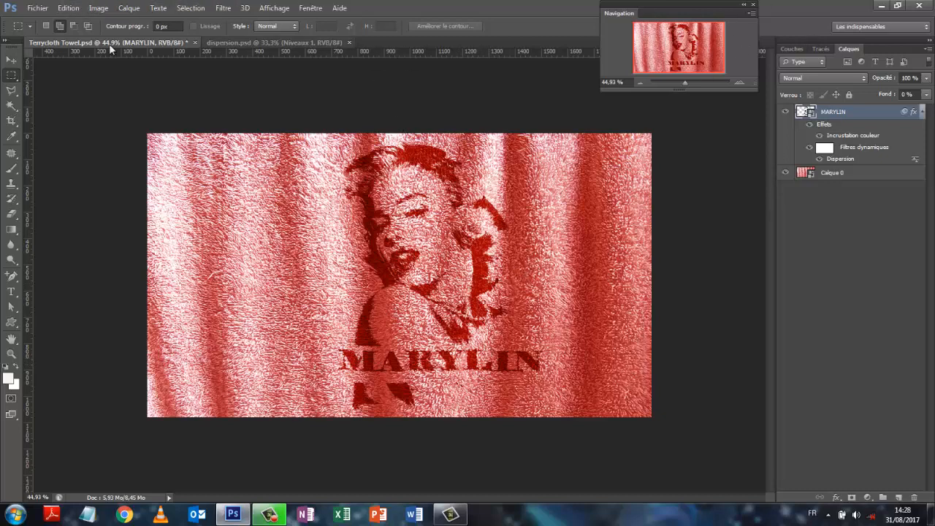
{"action": "left_click", "coordinate": [69, 9]}
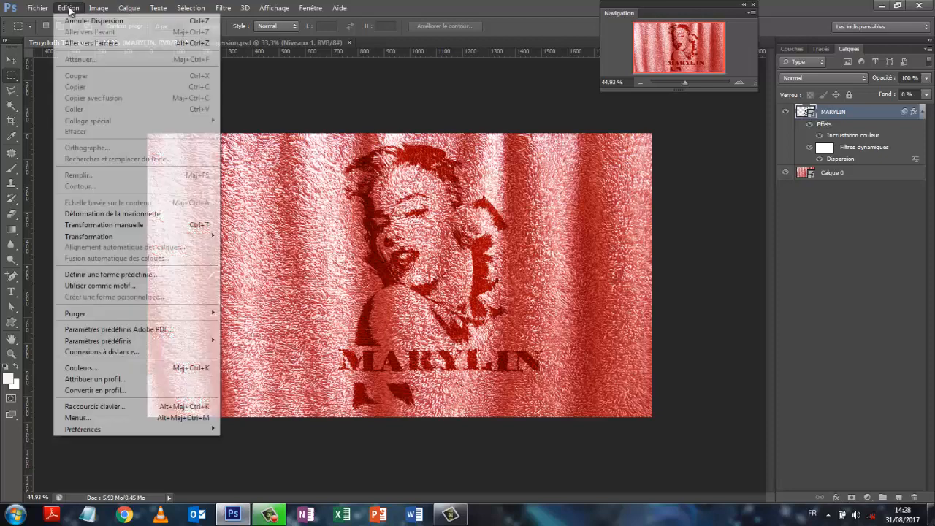
{"action": "left_click", "coordinate": [73, 21]}
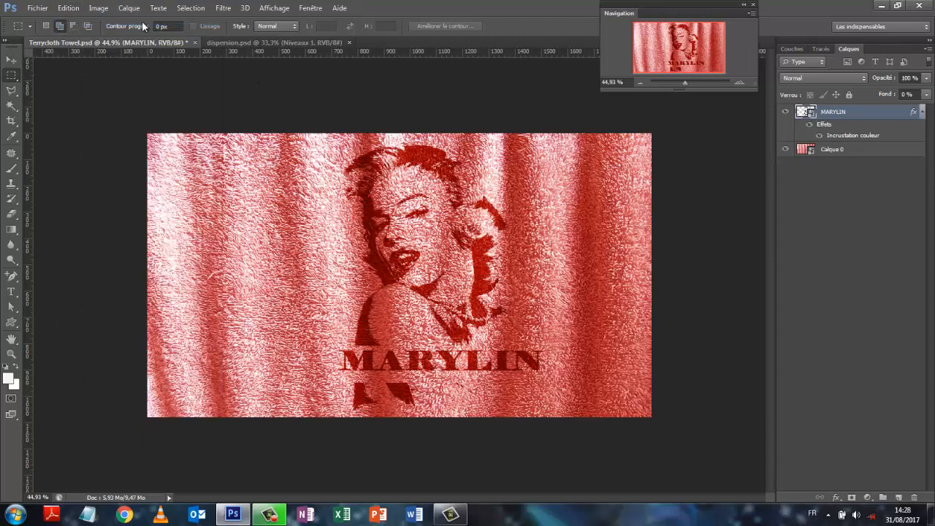
Reapply the Dispersion filter to the MARYLIN smart object with Adapter, Pixels du contour and dispersion.psd as the reference image.
{"action": "left_click", "coordinate": [224, 9]}
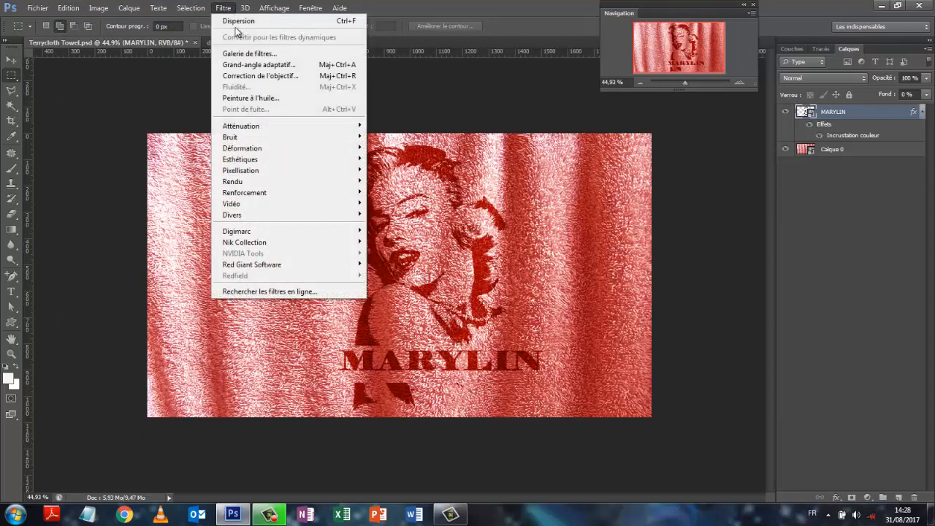
{"action": "left_click", "coordinate": [236, 24]}
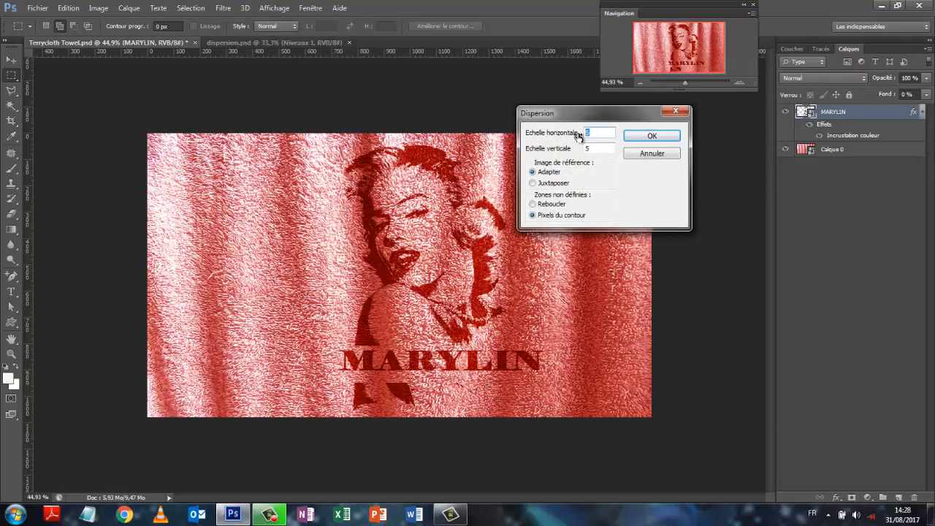
{"action": "left_click_drag", "start_coordinate": [593, 149], "coordinate": [564, 151]}
{"action": "left_click", "coordinate": [651, 135]}
{"action": "left_click", "coordinate": [648, 102]}
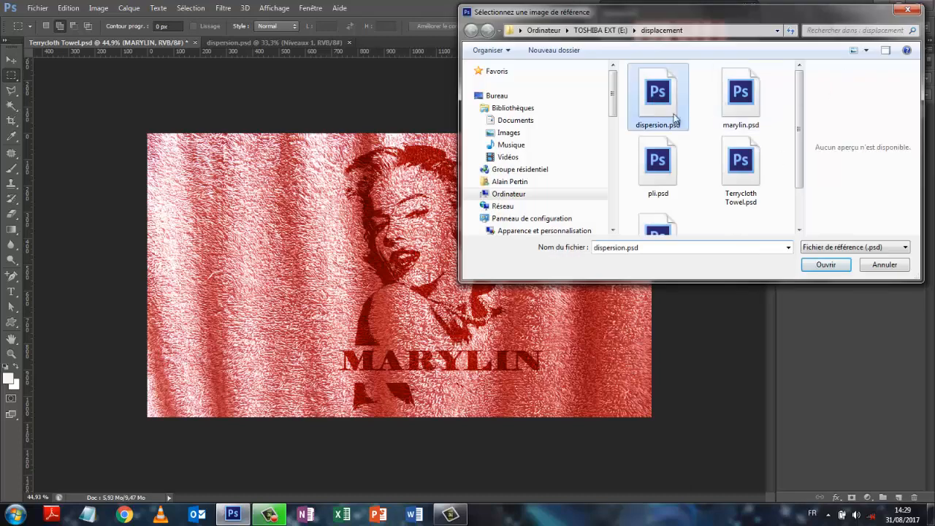
{"action": "left_click", "coordinate": [825, 266]}
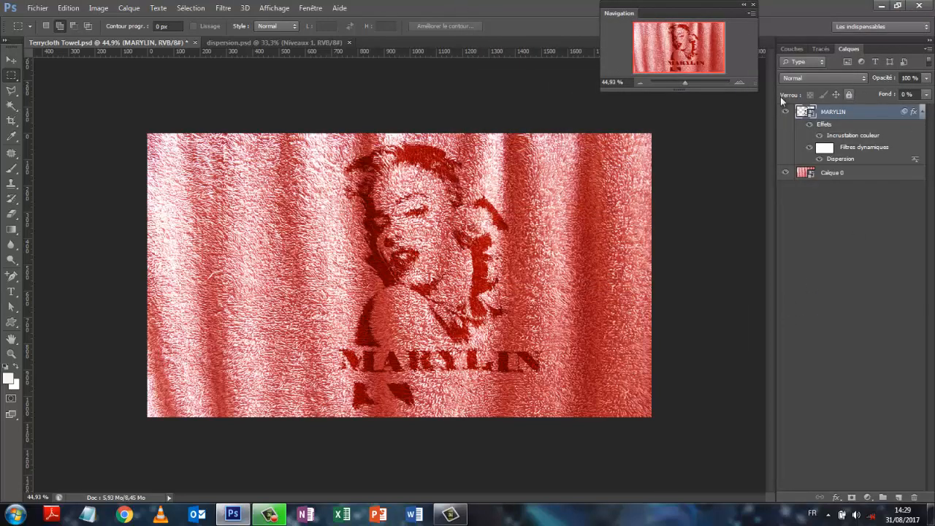
Apply a Flou gaussien filter with a 1.0 pixel radius to the MARYLIN smart object.
{"action": "left_click_drag", "start_coordinate": [681, 82], "coordinate": [687, 82]}
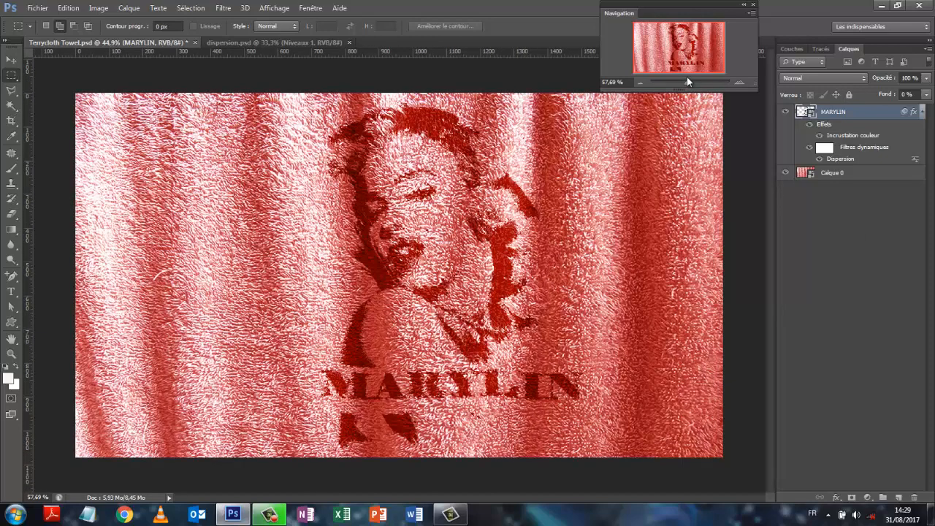
{"action": "left_click_drag", "start_coordinate": [687, 77], "coordinate": [685, 82]}
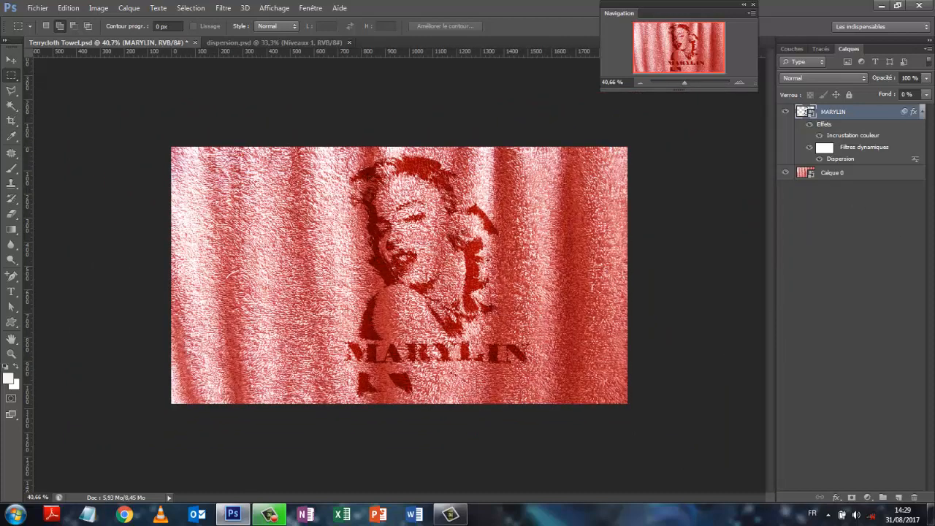
{"action": "left_click", "coordinate": [223, 8]}
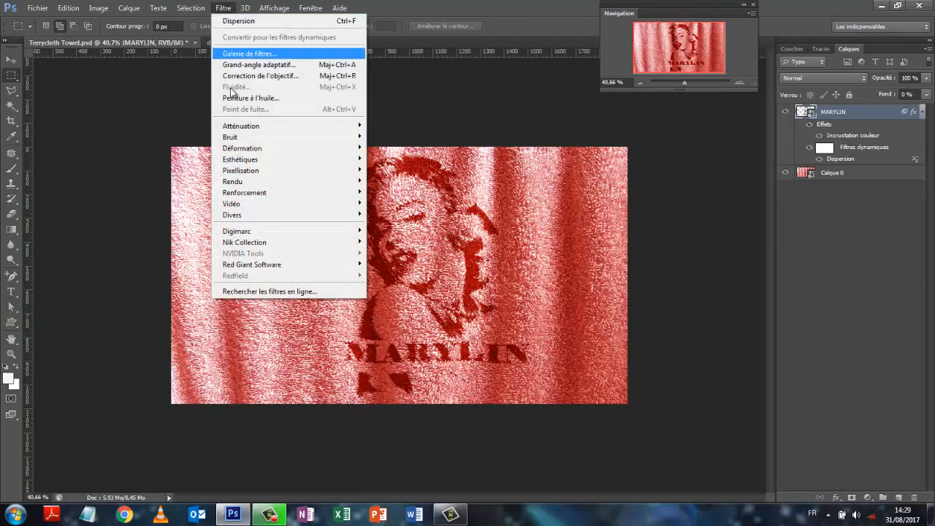
{"action": "mouse_move", "coordinate": [233, 127]}
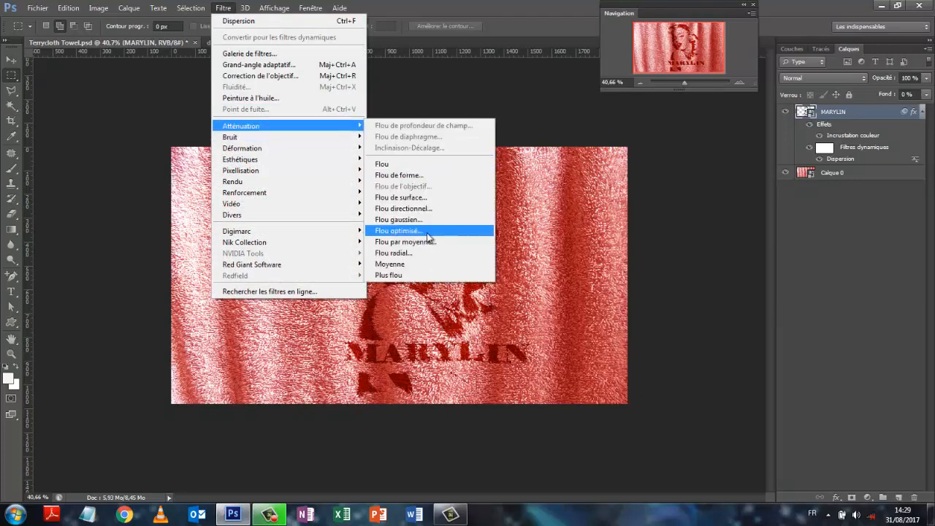
{"action": "left_click", "coordinate": [398, 220]}
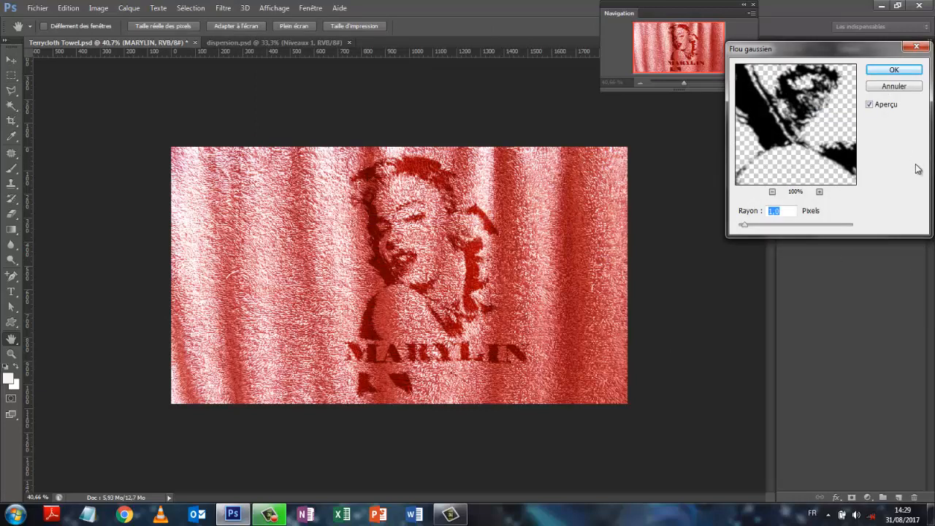
{"action": "left_click", "coordinate": [895, 71]}
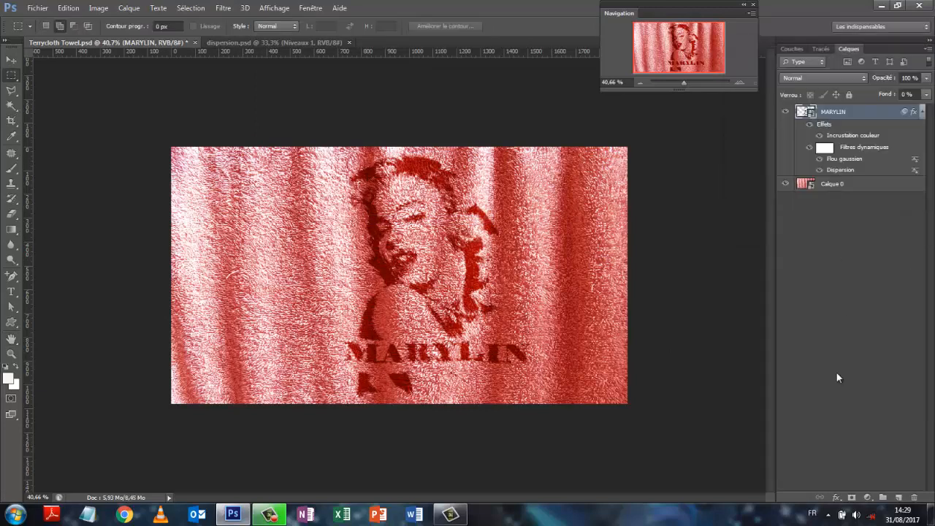